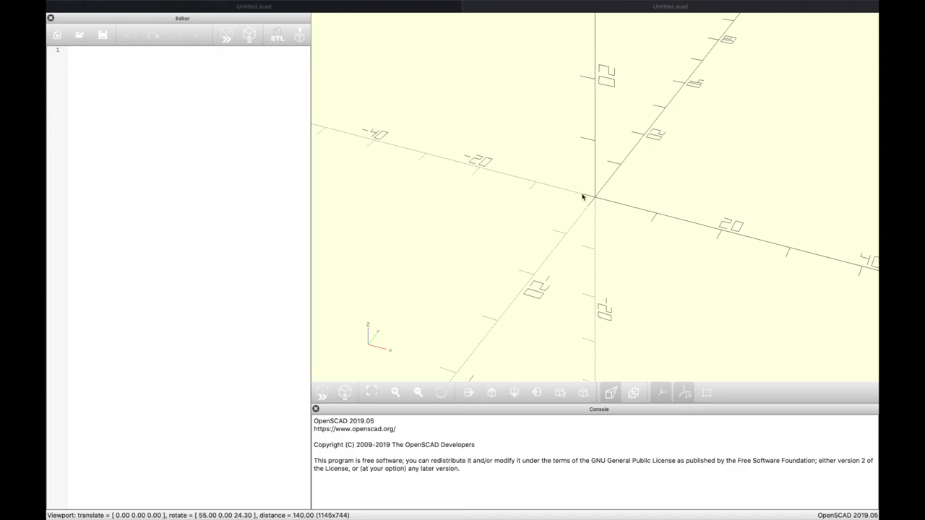
# Step: Orbit the empty 3D view to a new angle
pyautogui.moveTo(528, 185); pyautogui.dragTo(547, 181)
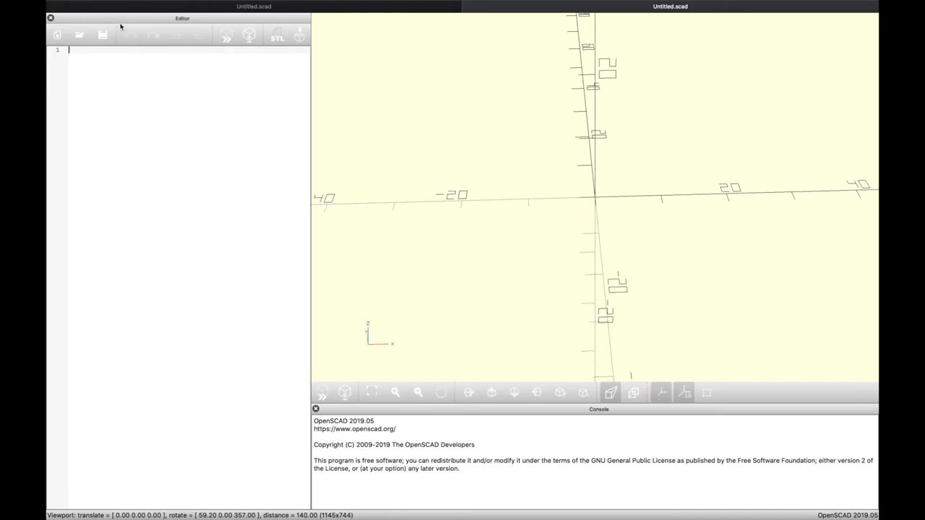
# Step: Open the OpenSCAD Cheat Sheet in Safari, browse it, then start typing cylinder(h=12 in the editor
pyautogui.moveTo(108, 2)
pyautogui.click(226, 6)
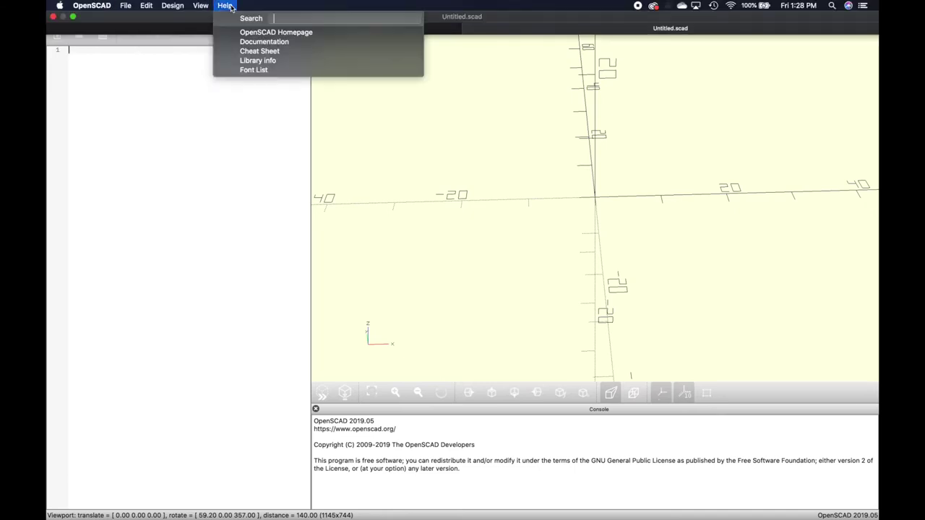
pyautogui.click(269, 52)
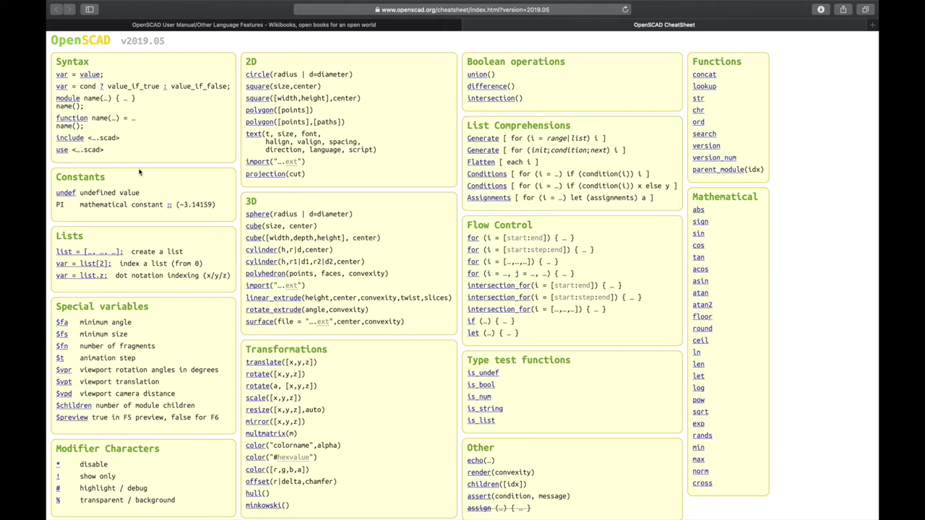
pyautogui.scroll(-2, 140, 171)
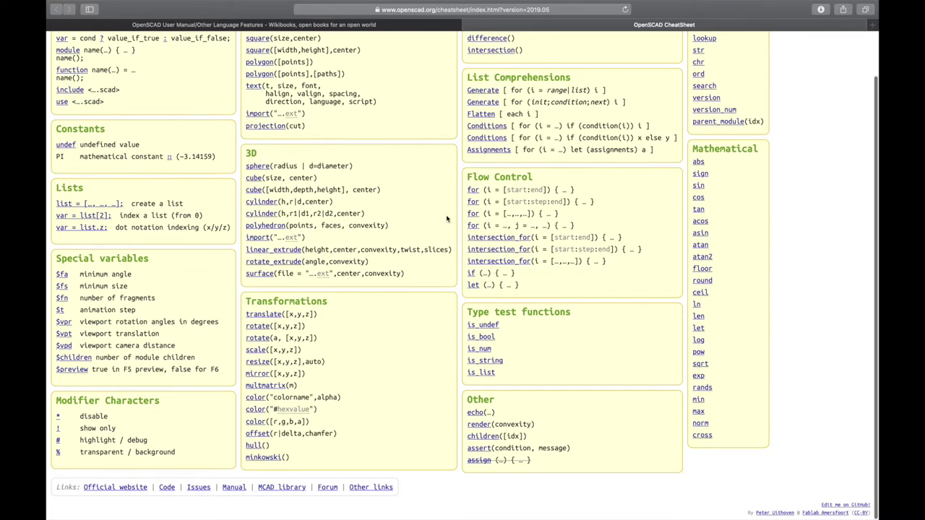
pyautogui.scroll(2, 447, 219)
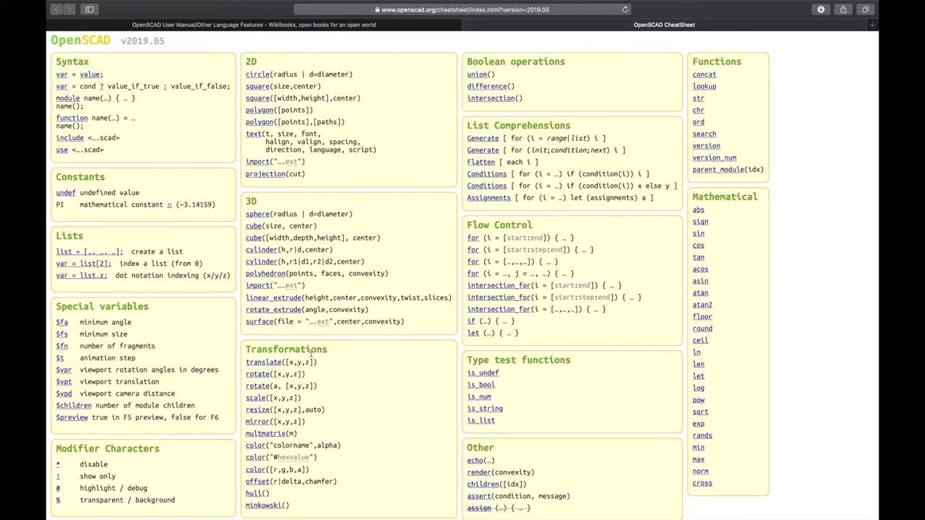
pyautogui.write('cylinder(h')
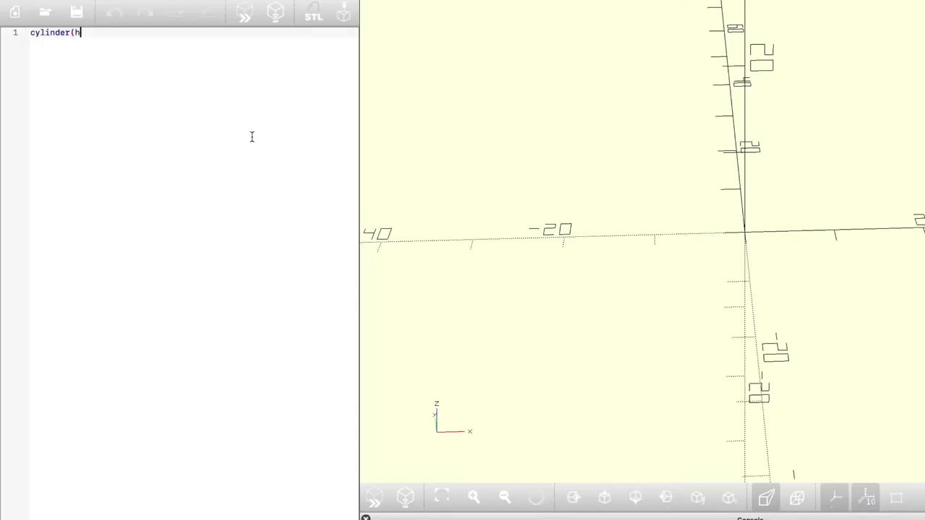
pyautogui.write('=12,d=70')
# Step: Finish cylinder(h=12,d=70,center=true); and preview the 70 mm disc
pyautogui.write(',center=true);')
pyautogui.click(375, 499)
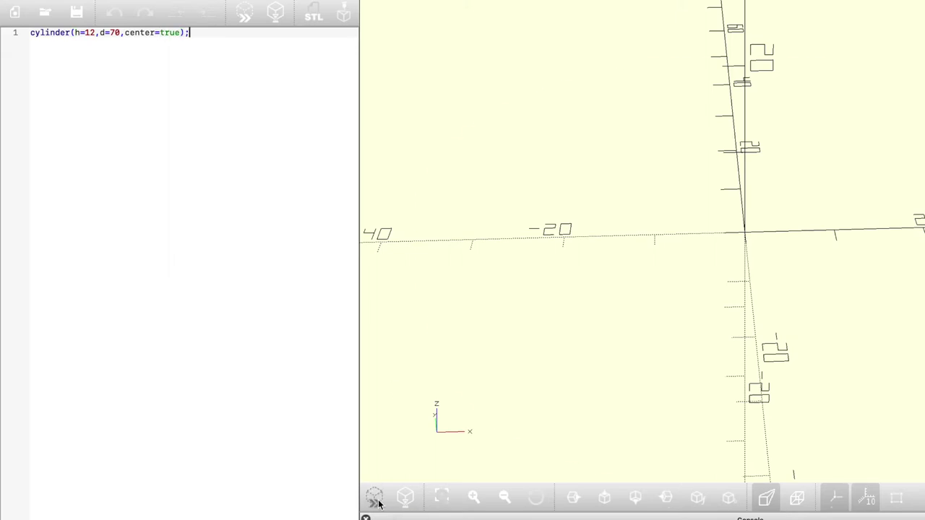
pyautogui.moveTo(573, 272); pyautogui.dragTo(593, 253)
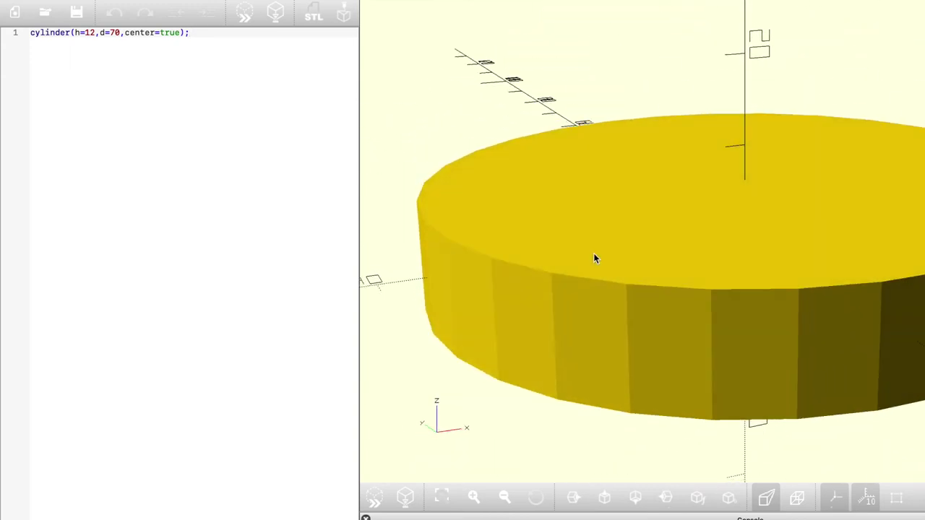
# Step: Preview the cylinder with center=false, then set it back to center=true
pyautogui.doubleClick(177, 33)
pyautogui.write('false')
pyautogui.click(375, 498)
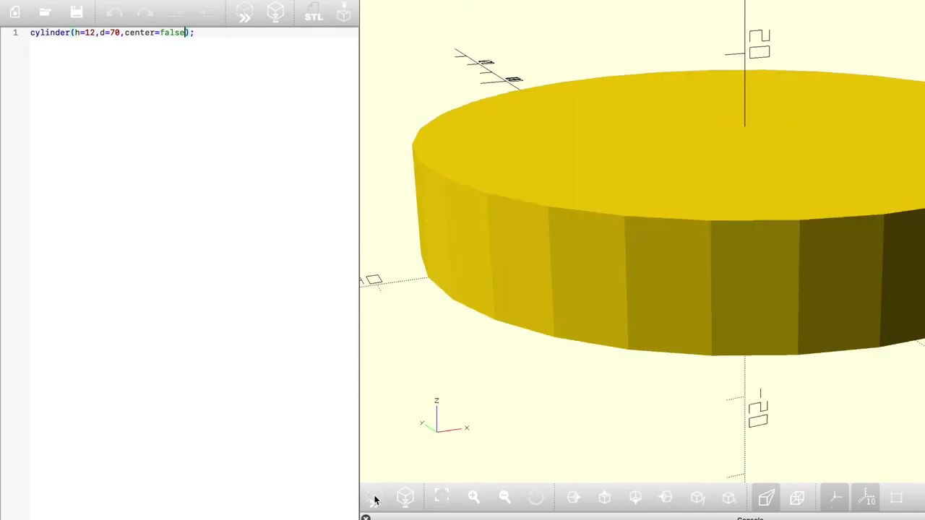
pyautogui.moveTo(598, 419); pyautogui.dragTo(729, 406)
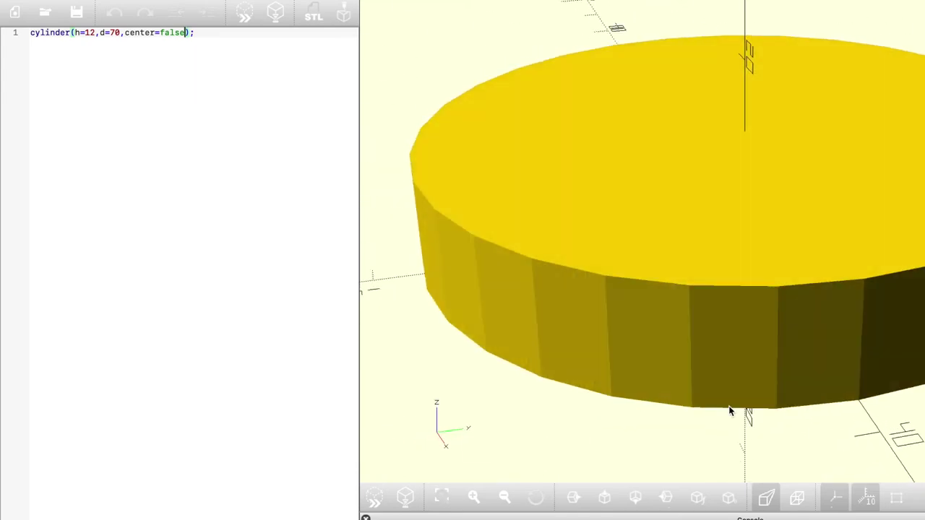
pyautogui.doubleClick(172, 32)
pyautogui.write('true')
# Step: Comment out the cylinder line and preview a new cube(10); on line 2
pyautogui.click(30, 33)
pyautogui.write('//')
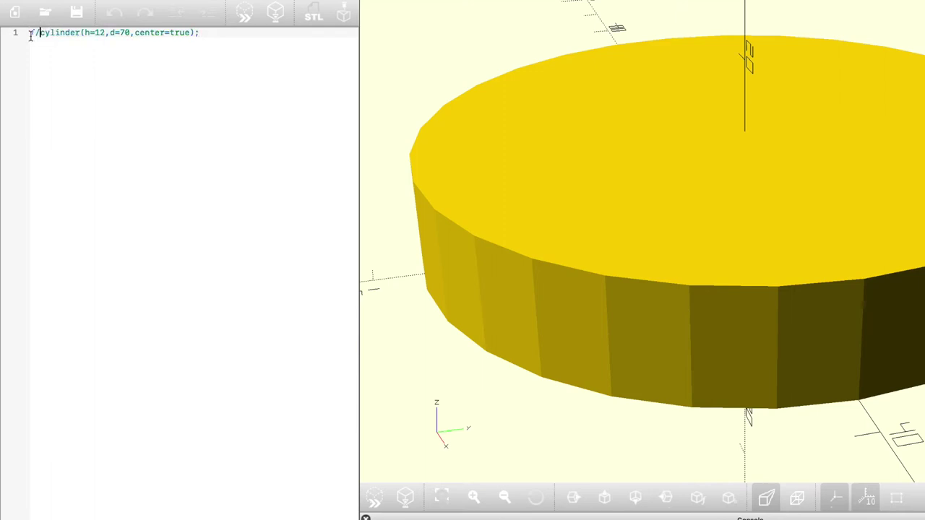
pyautogui.click(375, 499)
pyautogui.click(228, 38)
pyautogui.press('Return')
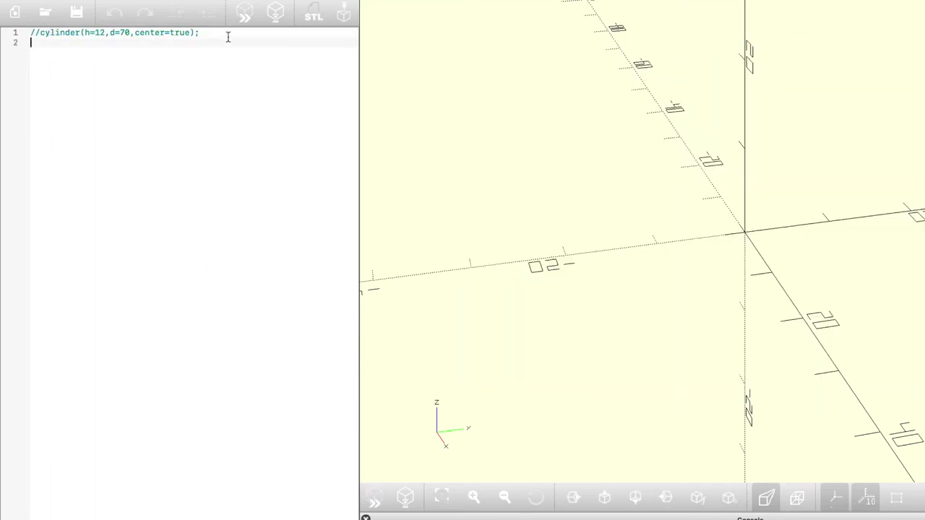
pyautogui.write('cube(10);')
pyautogui.click(374, 498)
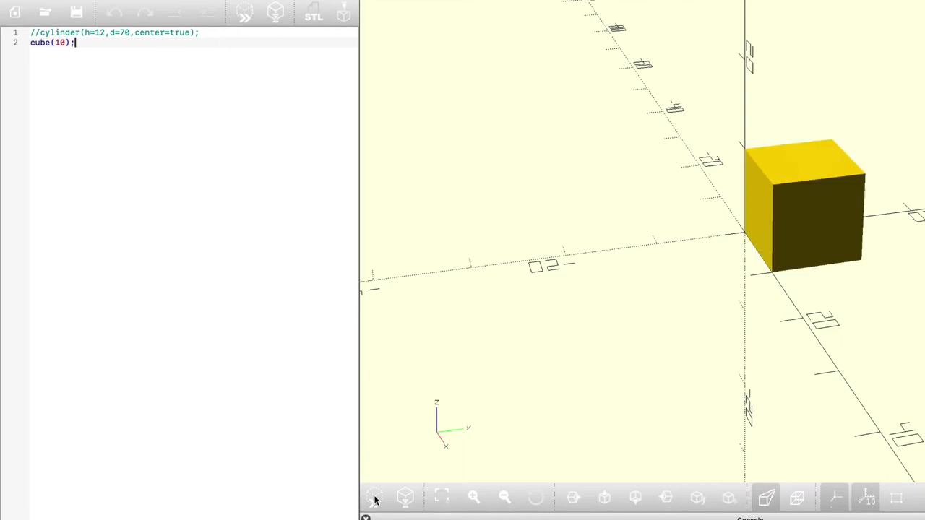
pyautogui.moveTo(515, 302); pyautogui.dragTo(504, 361)
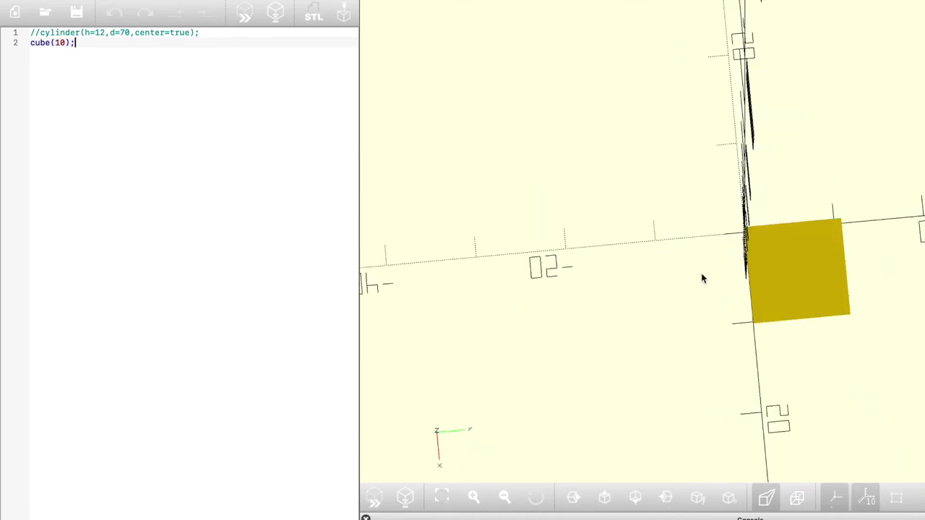
pyautogui.moveTo(807, 252); pyautogui.dragTo(776, 273)
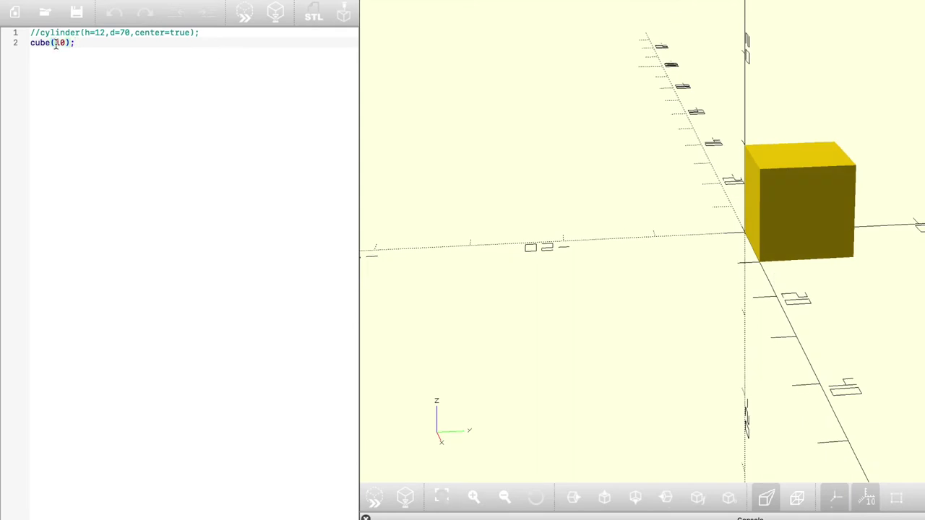
# Step: Change the cube to cube([12,25,15]); and preview the resulting box
pyautogui.moveTo(55, 45); pyautogui.dragTo(66, 45)
pyautogui.write('[]')
pyautogui.write('12,')
pyautogui.write('25')
pyautogui.write(',')
pyautogui.write('15')
pyautogui.rightClick(113, 80)
pyautogui.click(380, 500)
pyautogui.click(374, 496)
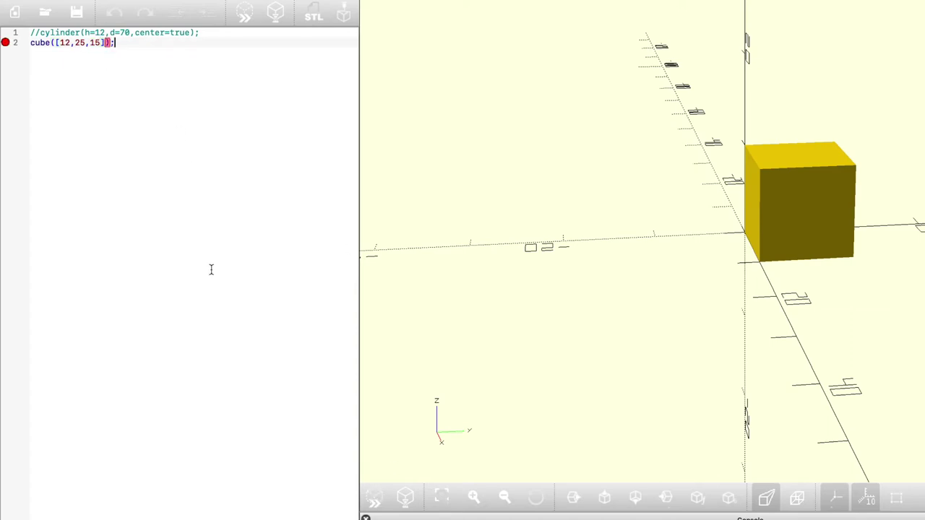
pyautogui.click(374, 497)
pyautogui.moveTo(571, 325)
pyautogui.mouseDown()
pyautogui.moveTo(553, 352)
pyautogui.moveTo(590, 390)
pyautogui.mouseUp()
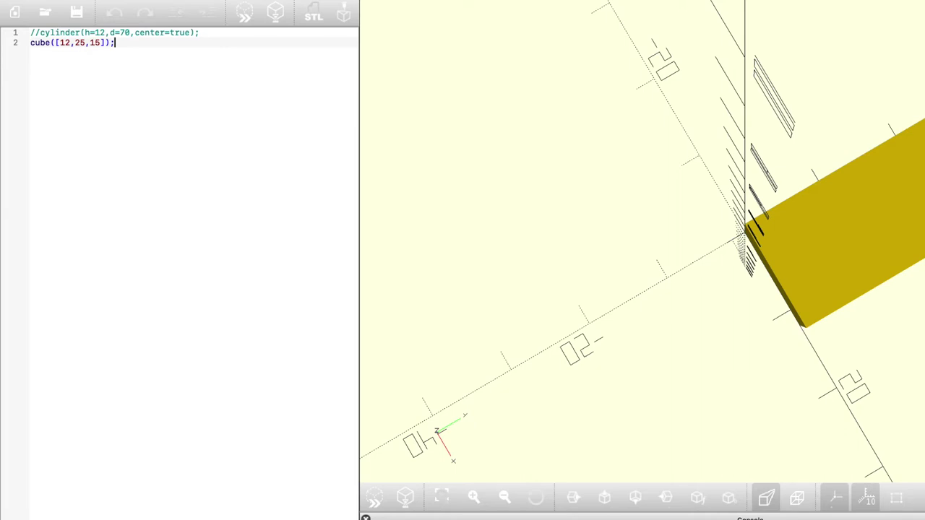
pyautogui.moveTo(891, 370); pyautogui.dragTo(917, 289)
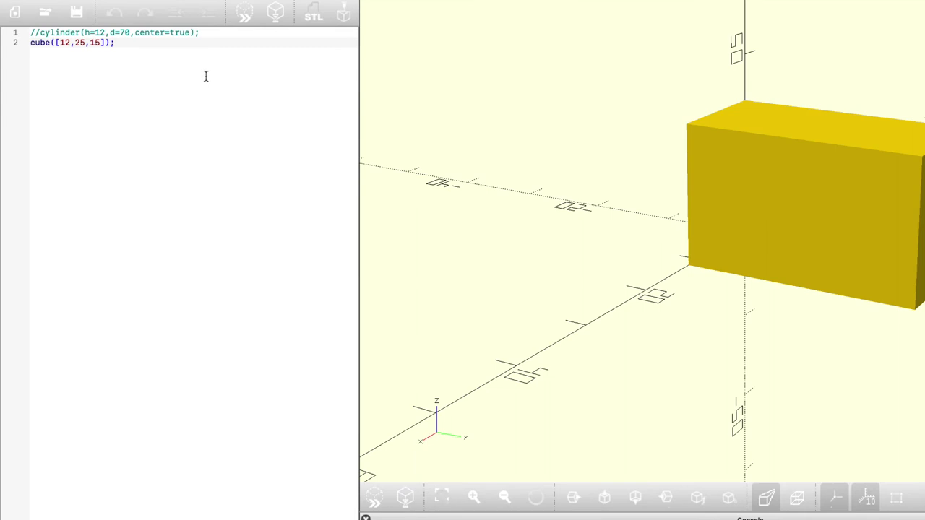
# Step: Uncomment the cylinder line and preview the cylinder together with the box
pyautogui.moveTo(116, 43); pyautogui.dragTo(29, 36)
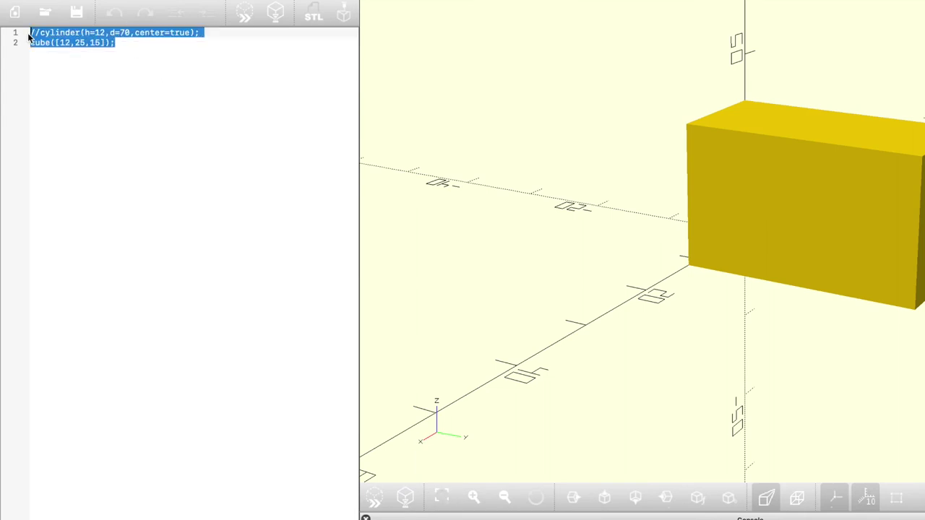
pyautogui.click(50, 80)
pyautogui.moveTo(41, 33); pyautogui.dragTo(31, 33)
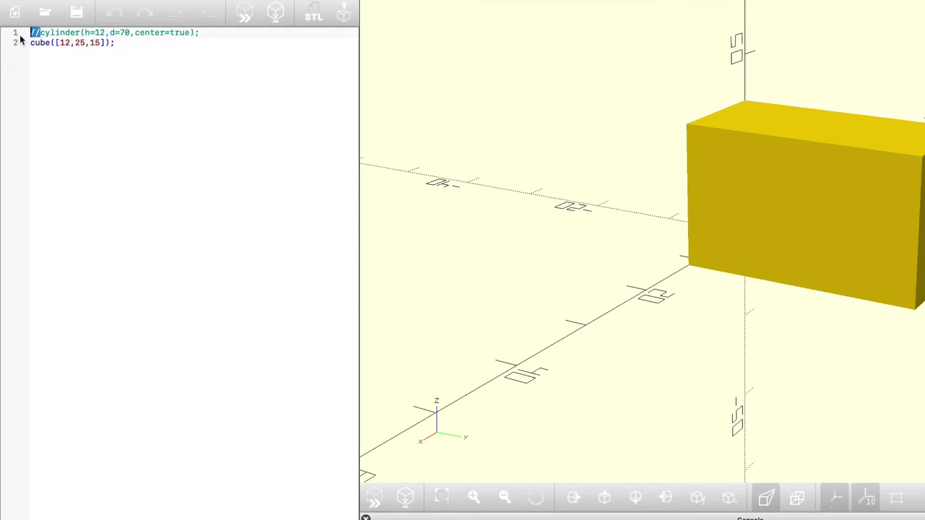
pyautogui.press('BackSpace')
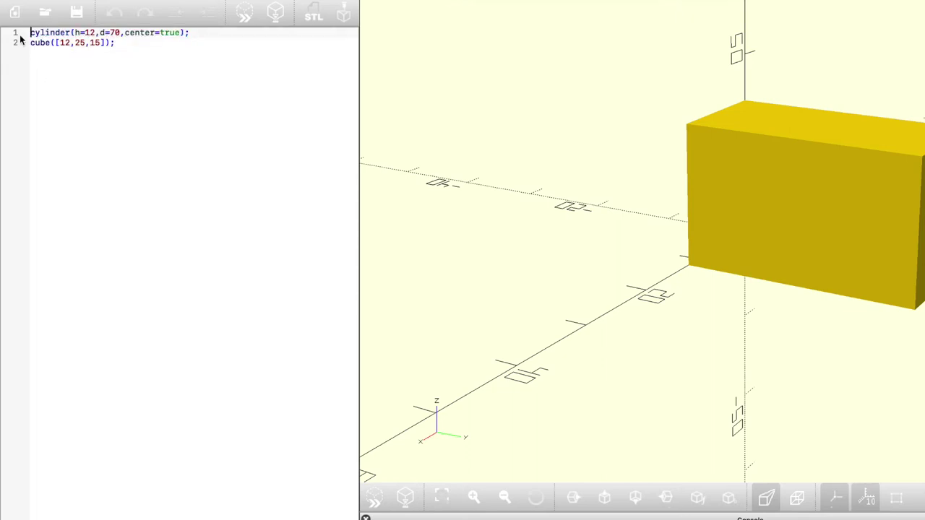
pyautogui.click(374, 498)
pyautogui.moveTo(513, 402); pyautogui.dragTo(498, 347)
# Step: Wrap the cylinder and indented cube in difference(){ } and preview the rectangular pocket
pyautogui.click(31, 33)
pyautogui.write('difference(){')
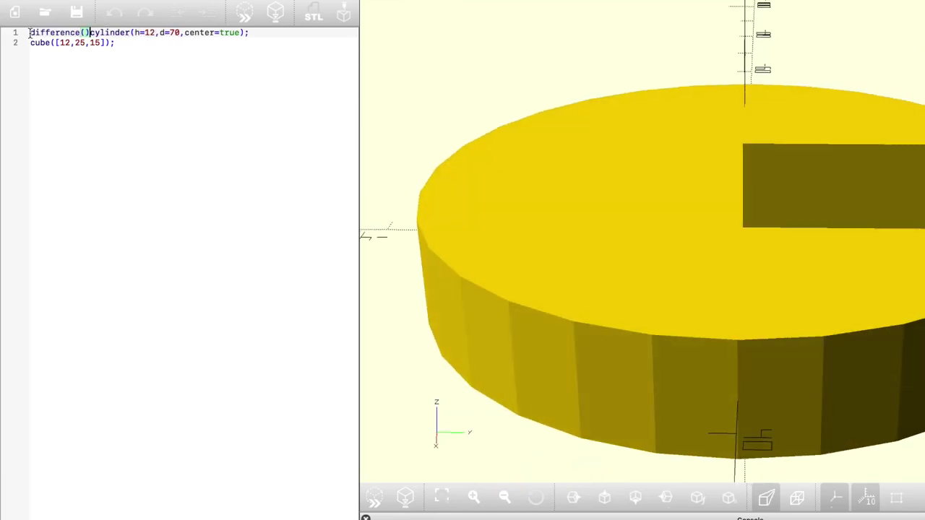
pyautogui.press('Return')
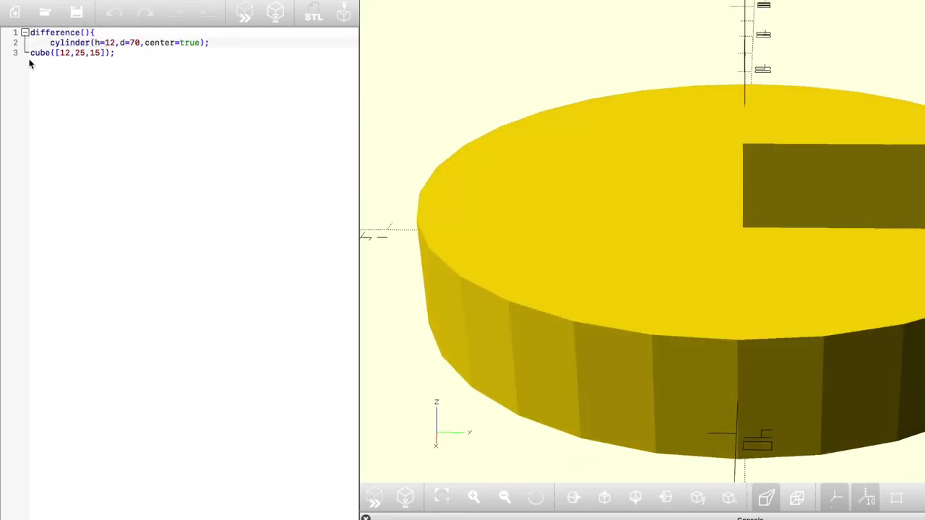
pyautogui.click(30, 54)
pyautogui.press('Tab')
pyautogui.click(50, 42)
pyautogui.click(155, 54)
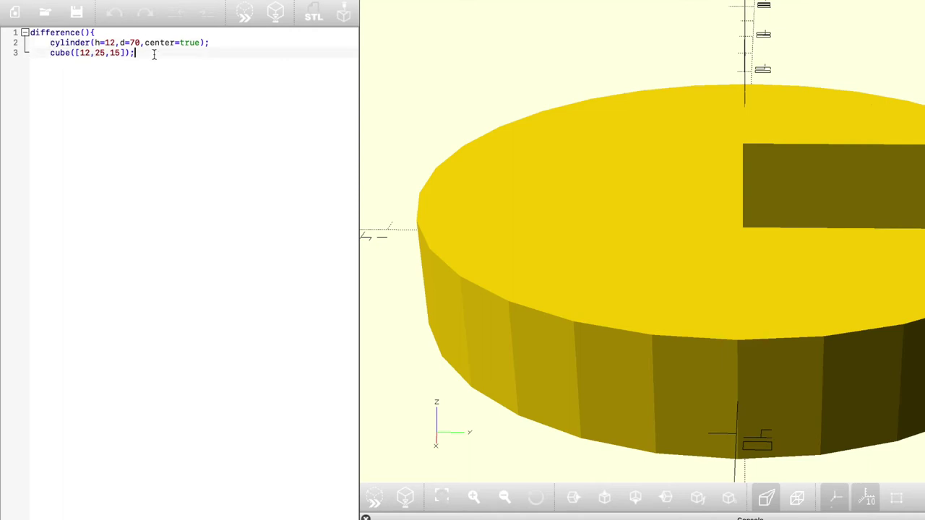
pyautogui.press('Return')
pyautogui.write('}')
pyautogui.click(373, 497)
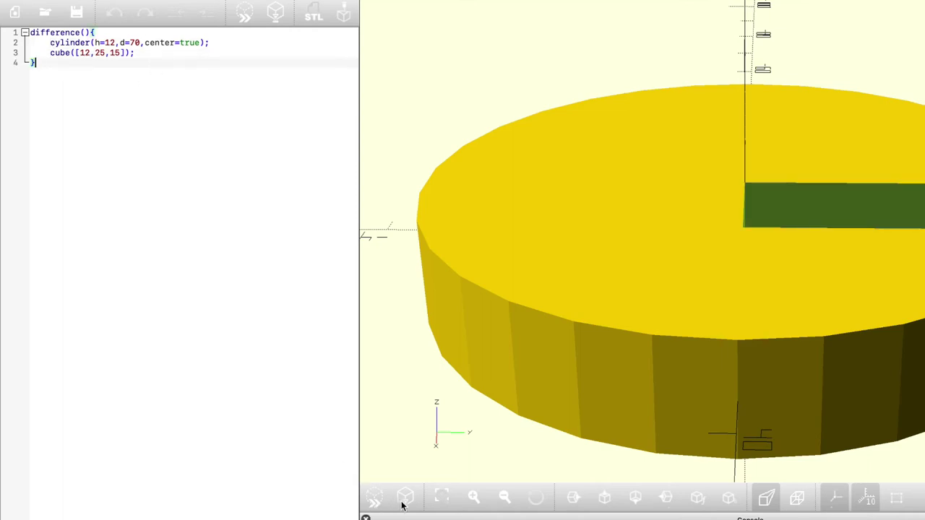
pyautogui.moveTo(578, 361); pyautogui.dragTo(571, 299)
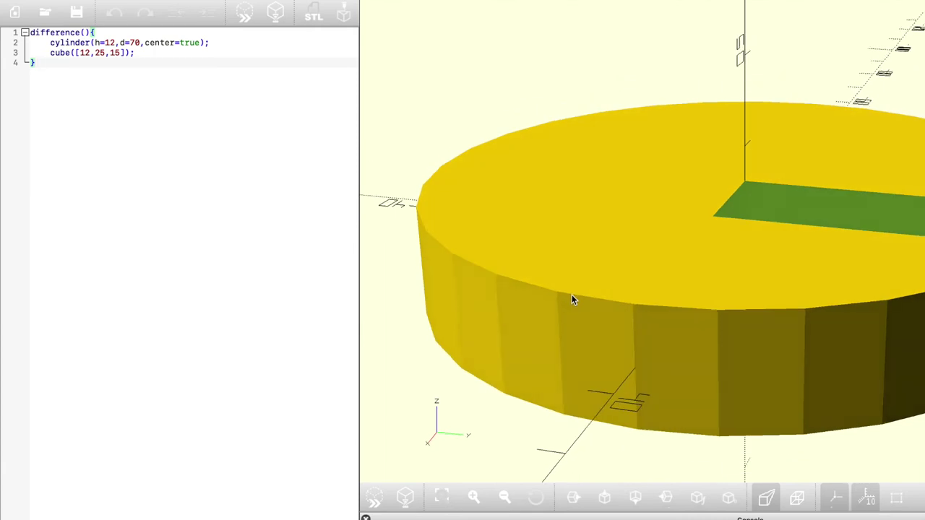
pyautogui.moveTo(571, 295); pyautogui.dragTo(595, 310)
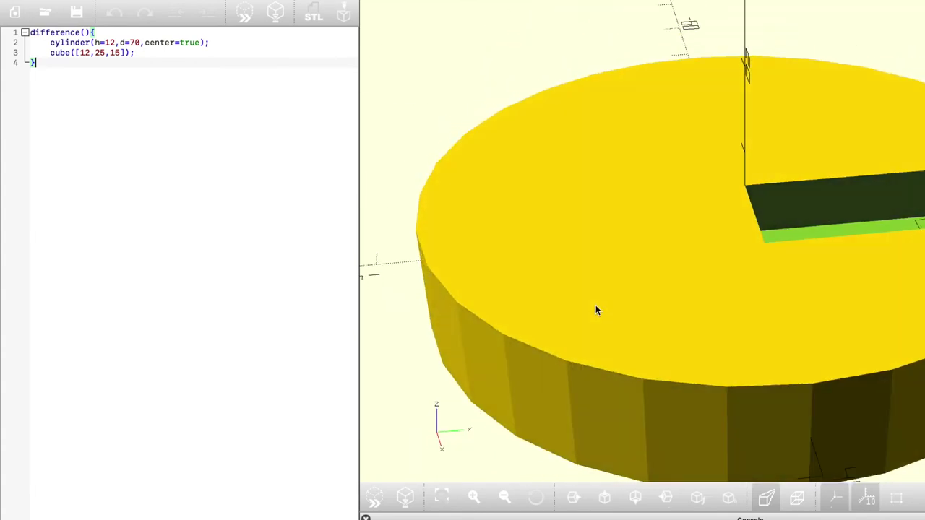
# Step: Replace all code with cylinder(h=12,d=70,center=true); and preview the plain disc
pyautogui.hotkey('ctrl', 'a')
pyautogui.press('BackSpace')
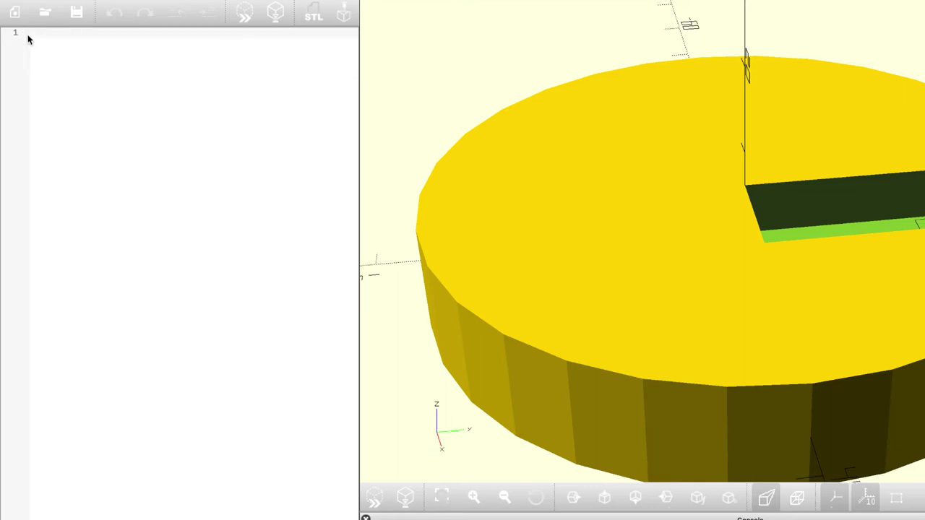
pyautogui.write('cylinder(h=12,d=70,center=true')
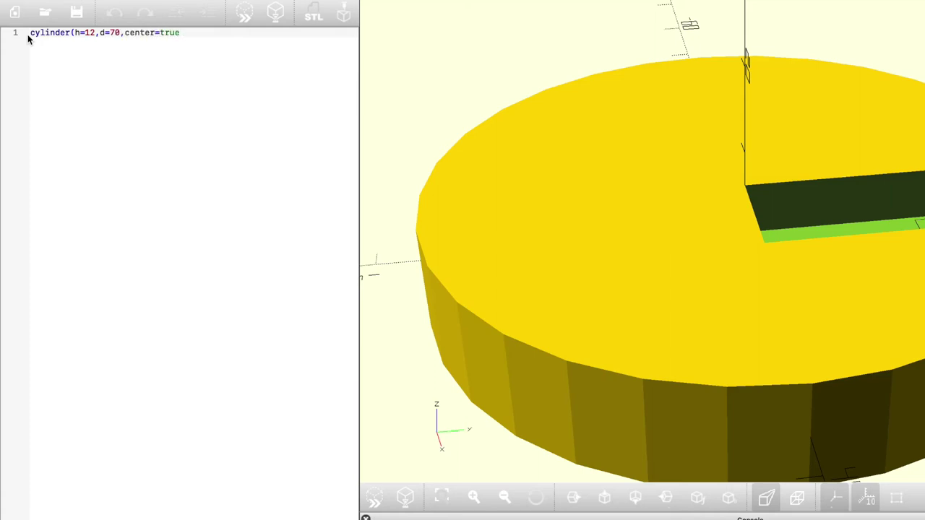
pyautogui.write(');')
pyautogui.click(374, 498)
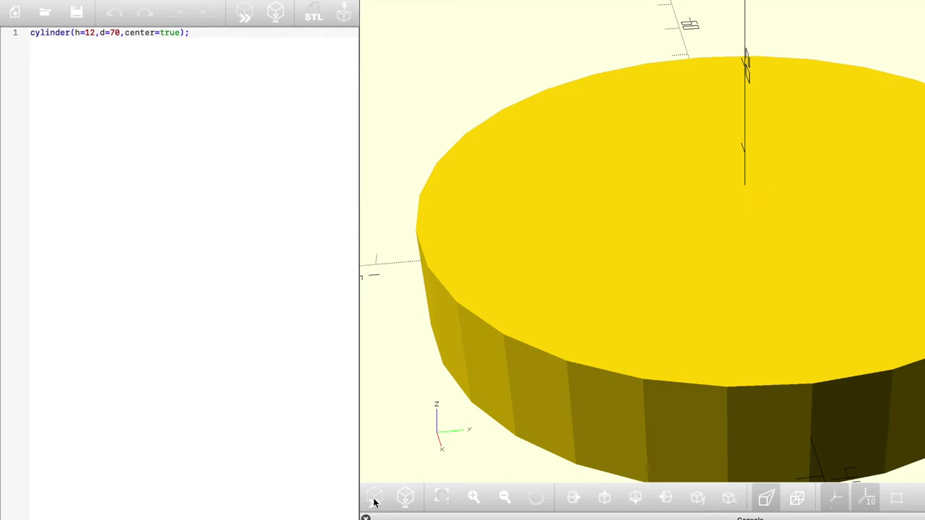
pyautogui.moveTo(394, 470); pyautogui.dragTo(510, 384)
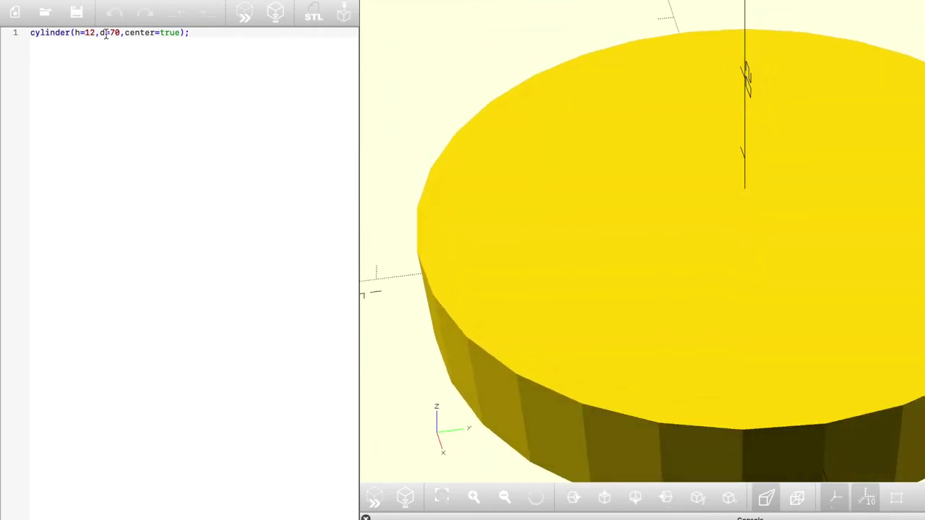
# Step: Preview the cylinder with r=70, then revert it to d=70
pyautogui.click(373, 497)
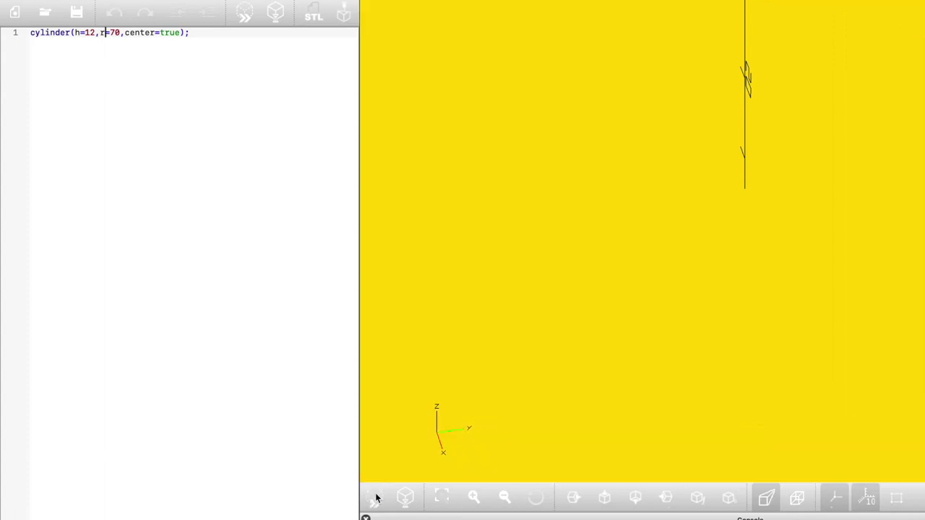
pyautogui.press('BackSpace')
pyautogui.write('d')
pyautogui.click(375, 497)
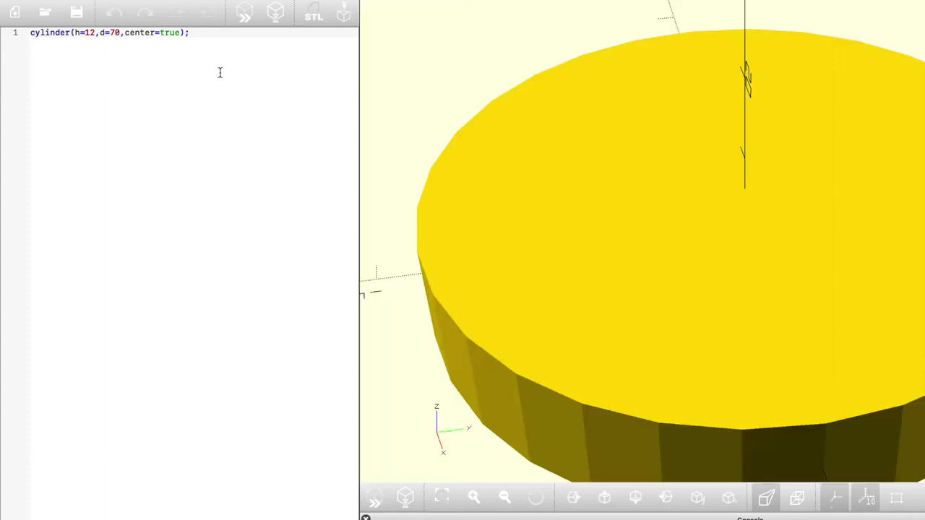
# Step: Comment out the cylinder line with // and add an empty line below
pyautogui.click(31, 33)
pyautogui.write('//')
pyautogui.click(80, 53)
pyautogui.press('Return')
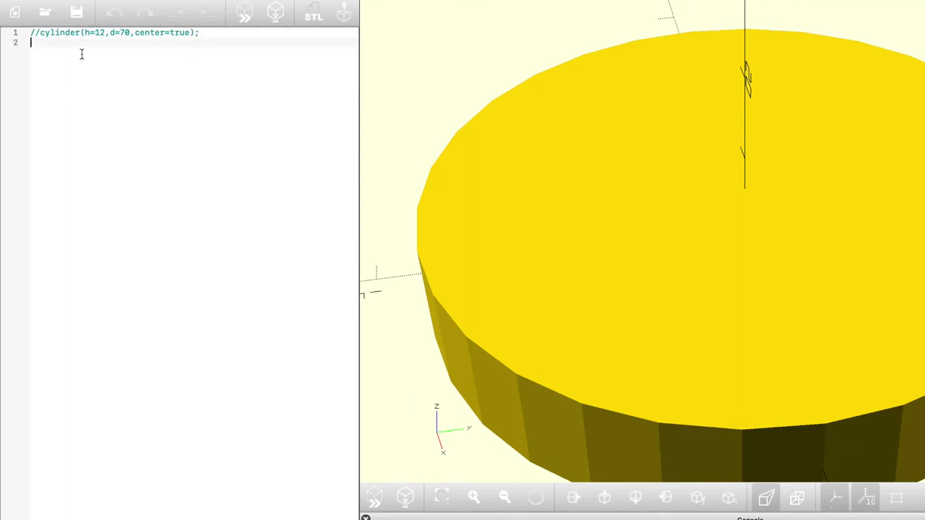
# Step: Add a //spokes for wheel comment followed by cylinder(h=12,d=50,center=true);
pyautogui.press('Return')
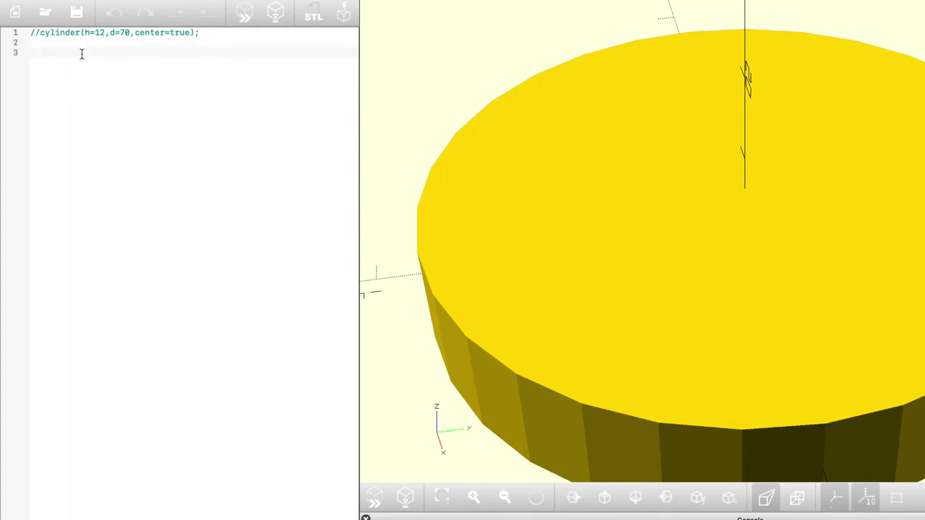
pyautogui.write('//spokes for w')
pyautogui.write('heel')
pyautogui.press('Return')
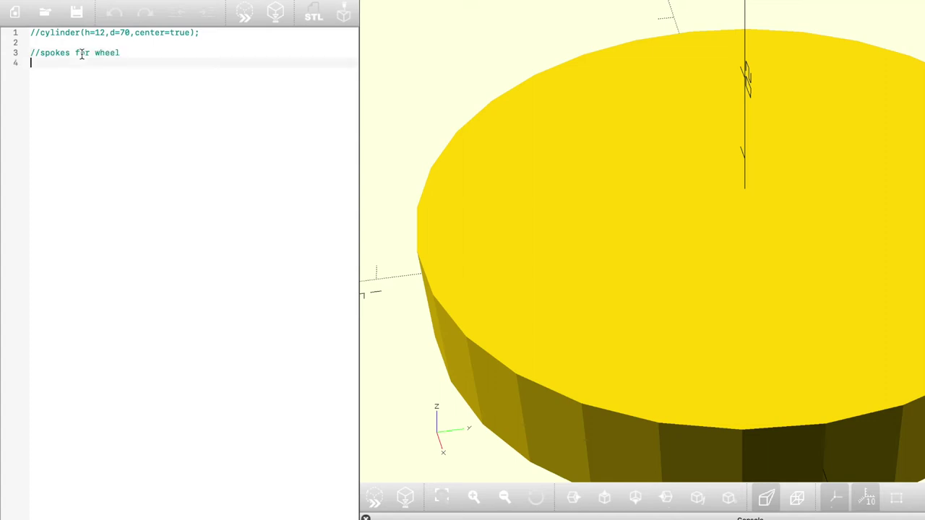
pyautogui.write('cylinder(h=12,d=50')
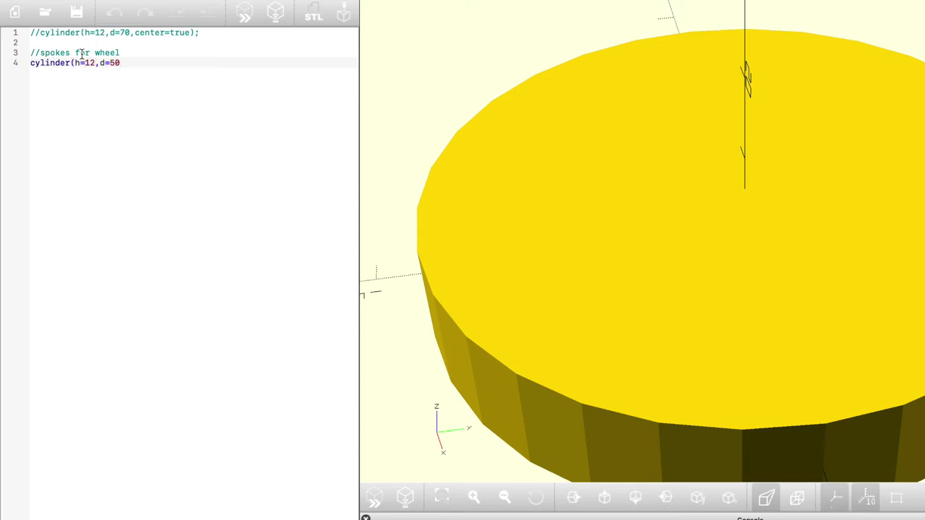
pyautogui.write(',center=true);')
pyautogui.press('Return')
# Step: Add cube([5,50,10],center=true); and a copy rotated by rotate([0,0,90])
pyautogui.write('c')
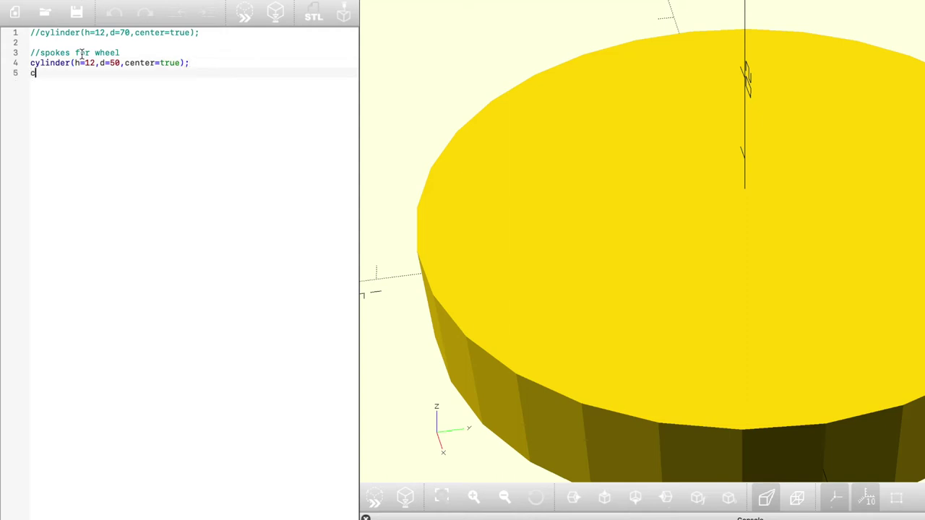
pyautogui.write('ube([5,50,10')
pyautogui.press('Return')
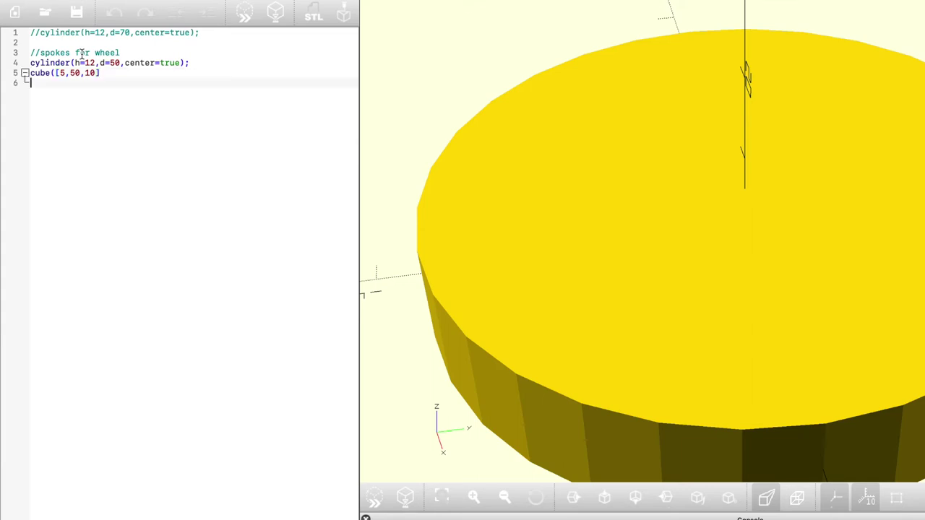
pyautogui.press('BackSpace')
pyautogui.press('BackSpace')
pyautogui.write('],center=')
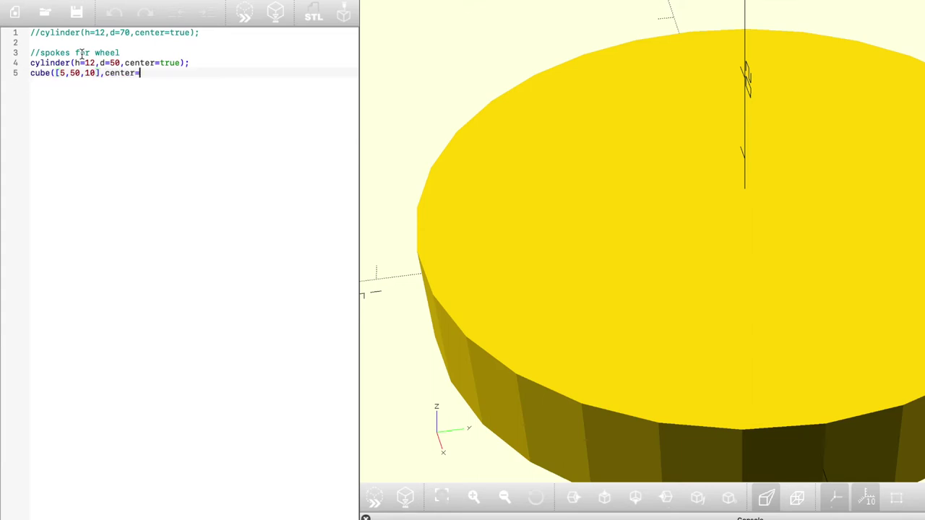
pyautogui.write('true);')
pyautogui.press('Return')
pyautogui.write('rotate(')
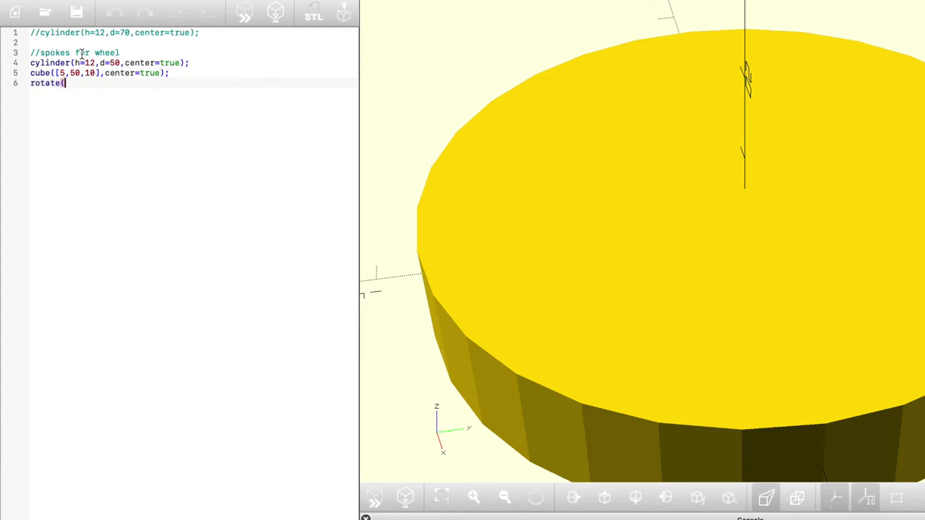
pyautogui.write('[0,0,90')
pyautogui.press('Return')
pyautogui.write('cube(')
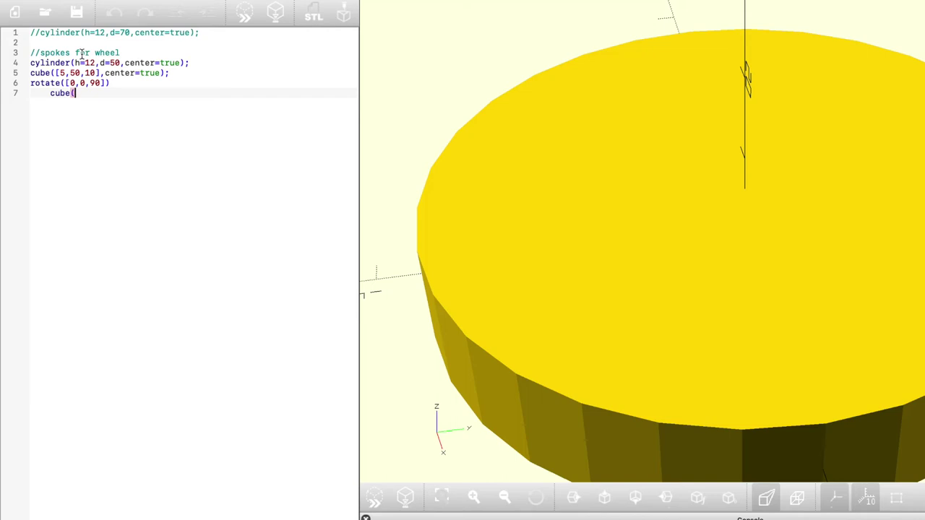
pyautogui.write('[5,50,10],center=true')
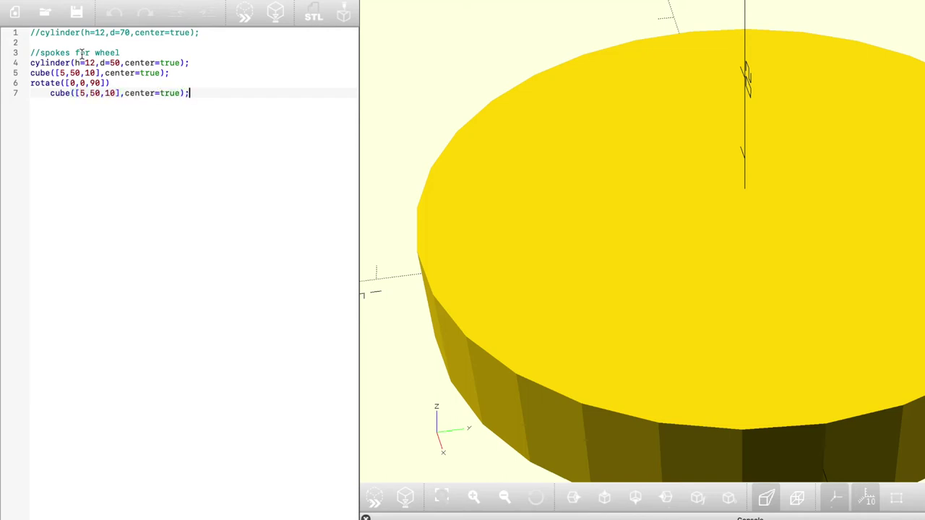
pyautogui.write(');')
pyautogui.press('Return')
# Step: Preview the spoke shapes, then temporarily comment out the d=50 cylinder to see the cube cross
pyautogui.click(374, 500)
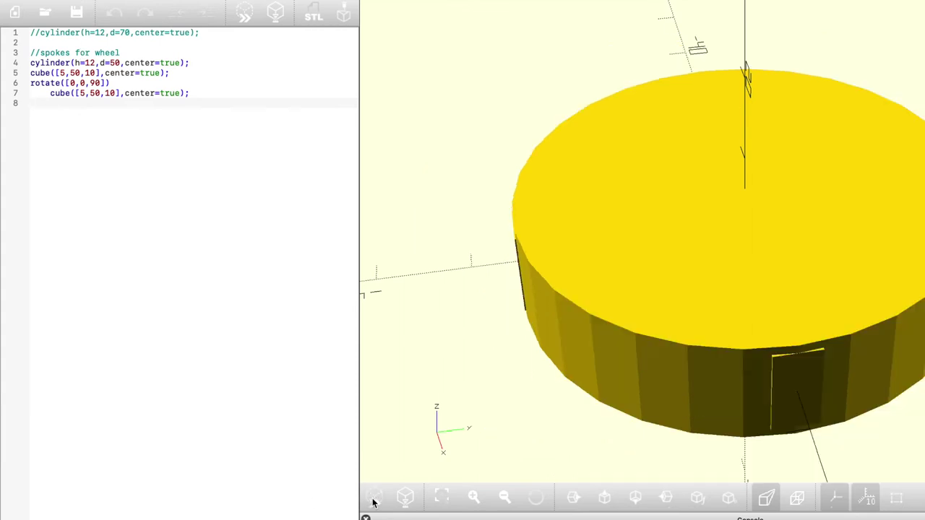
pyautogui.moveTo(491, 412); pyautogui.dragTo(438, 386)
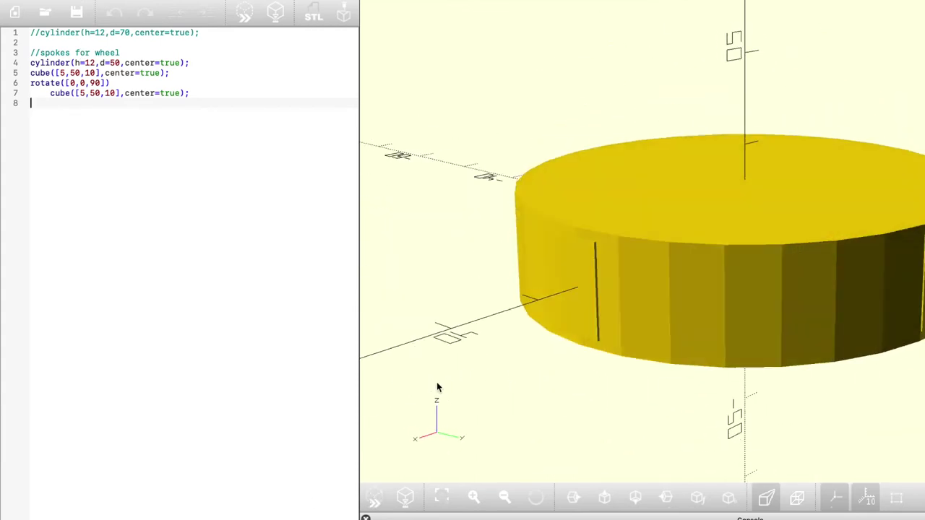
pyautogui.click(32, 64)
pyautogui.write('//')
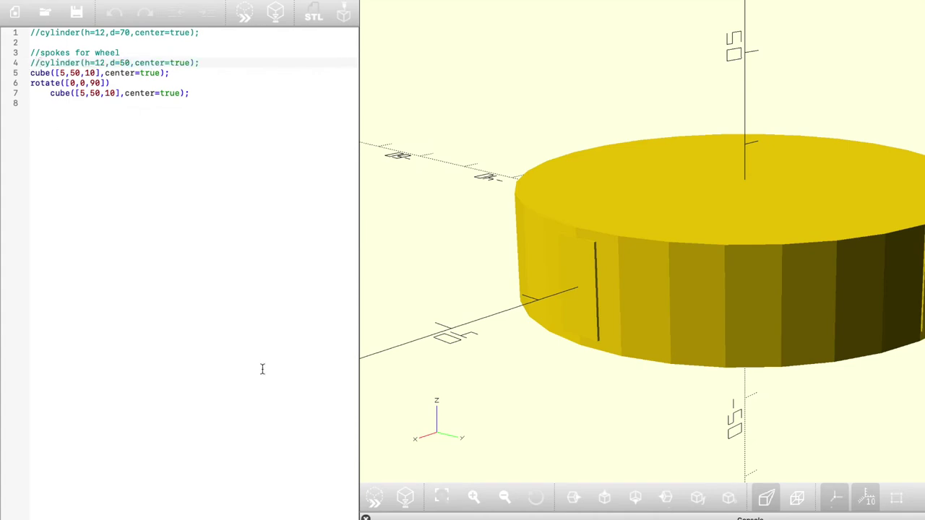
pyautogui.click(378, 504)
pyautogui.moveTo(462, 419); pyautogui.dragTo(523, 352)
# Step: Restore the cylinder and wrap it with the cubes in difference(){ }, previewing the slots
pyautogui.click(41, 64)
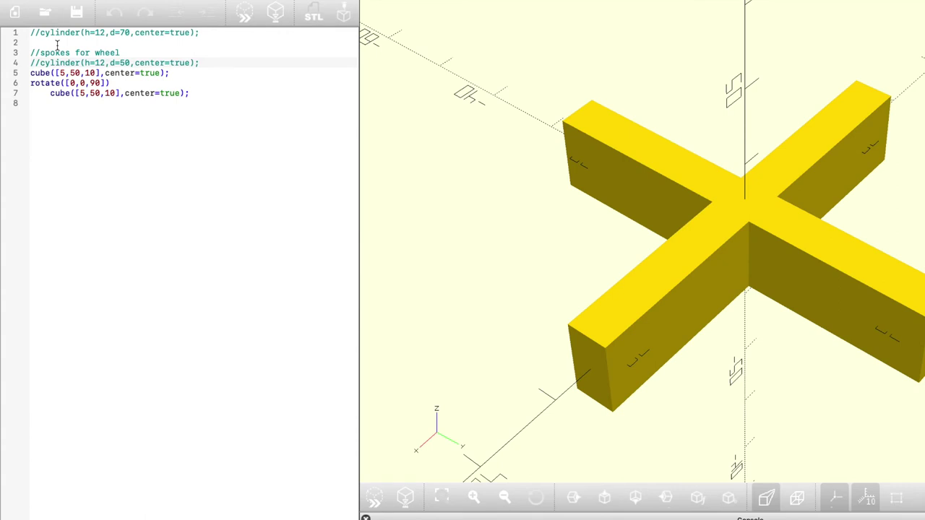
pyautogui.press('BackSpace')
pyautogui.press('BackSpace')
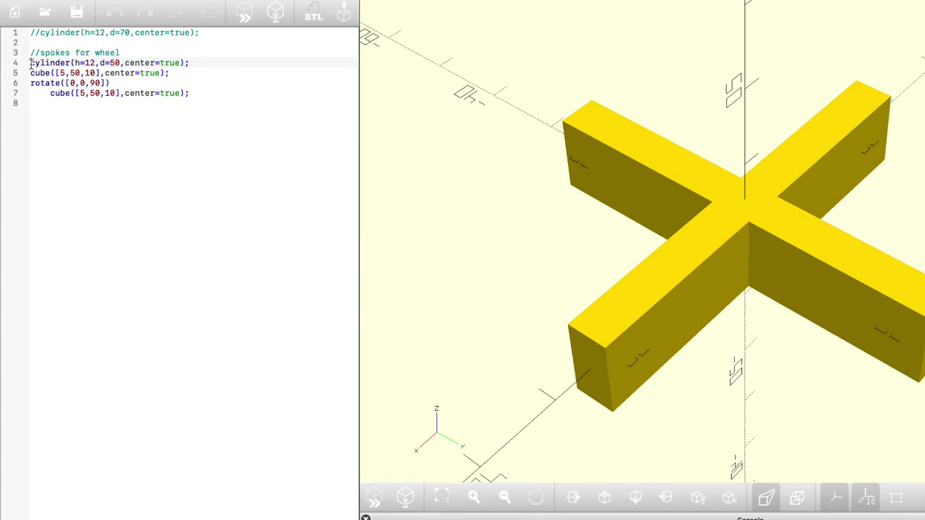
pyautogui.press('Return')
pyautogui.press('Up')
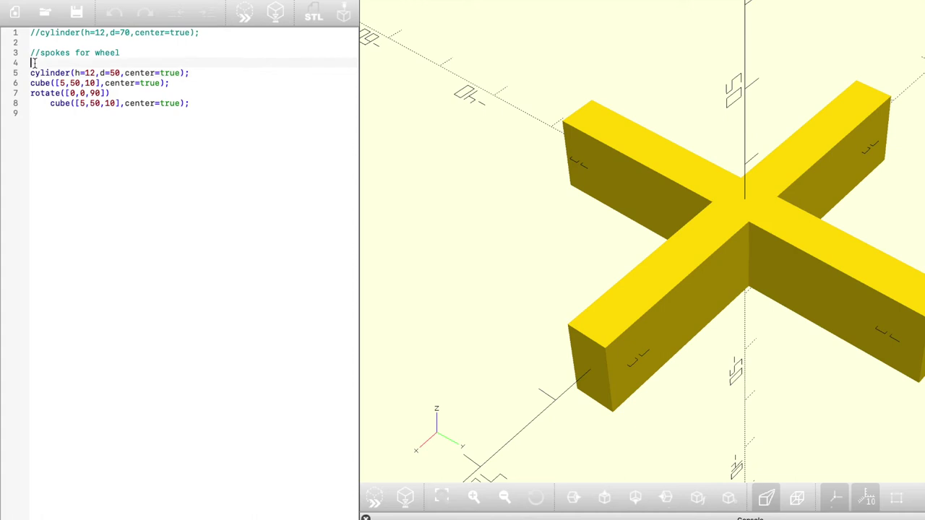
pyautogui.write('difference(){')
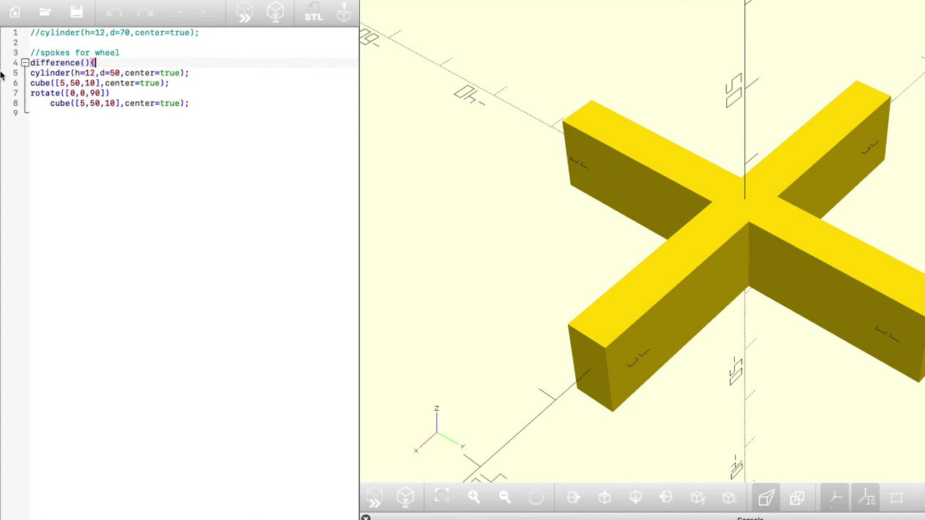
pyautogui.click(64, 122)
pyautogui.write('}')
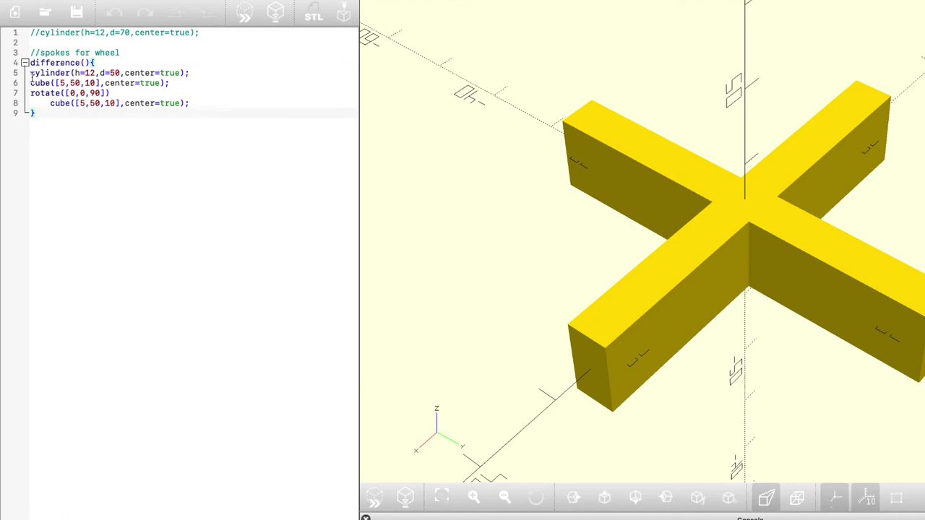
pyautogui.click(378, 497)
pyautogui.moveTo(429, 471); pyautogui.dragTo(439, 412)
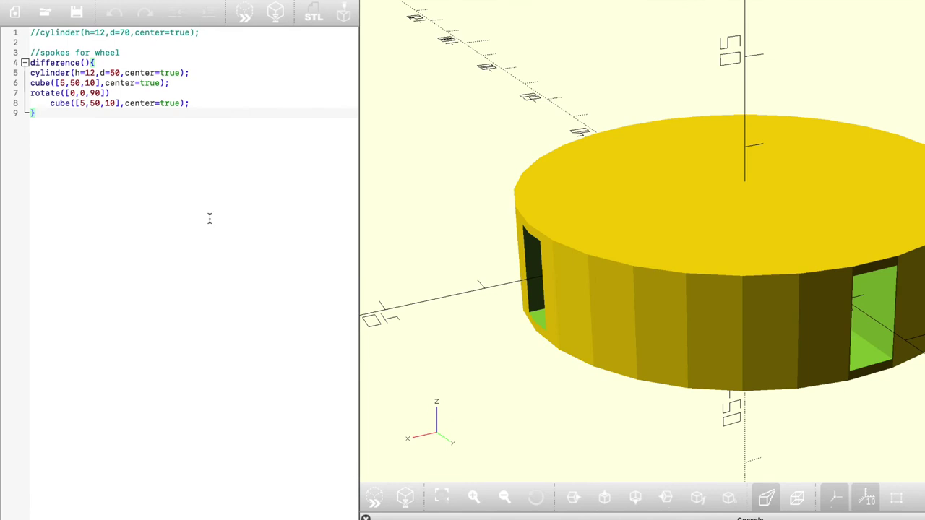
# Step: Preview and render the wheel with its spoke cutouts and inspect it from above
pyautogui.click(44, 32)
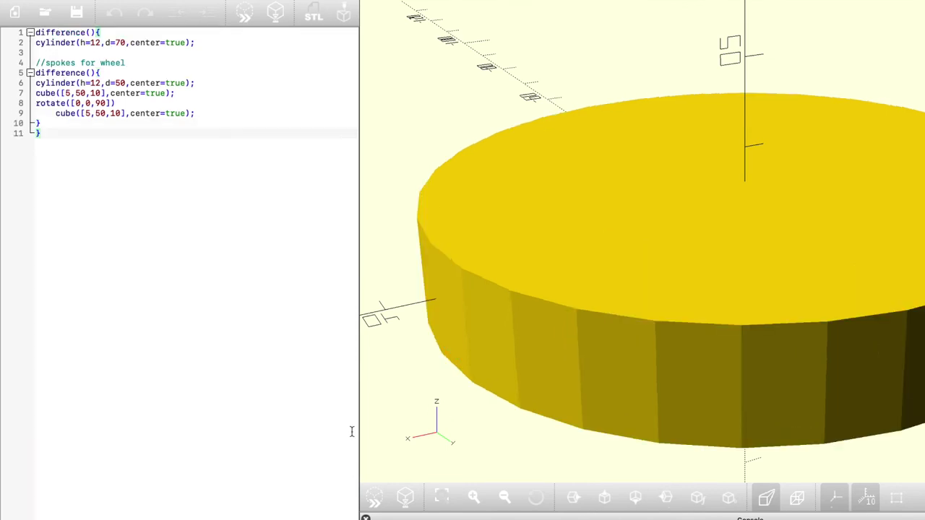
pyautogui.click(375, 500)
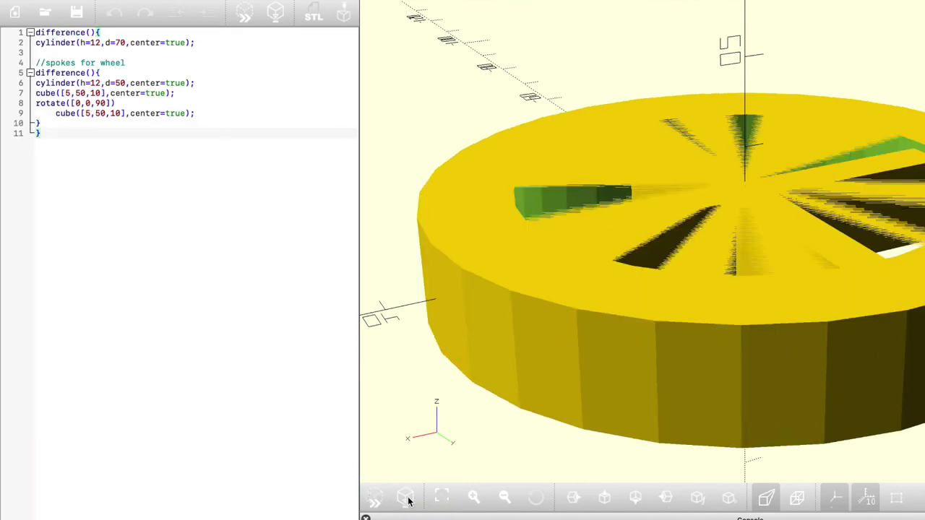
pyautogui.click(407, 499)
pyautogui.moveTo(488, 324)
pyautogui.mouseDown()
pyautogui.moveTo(479, 352)
pyautogui.moveTo(461, 359)
pyautogui.moveTo(429, 310)
pyautogui.moveTo(465, 324)
pyautogui.moveTo(560, 311)
pyautogui.moveTo(492, 329)
pyautogui.mouseUp()
pyautogui.scroll(2, 561, 311)
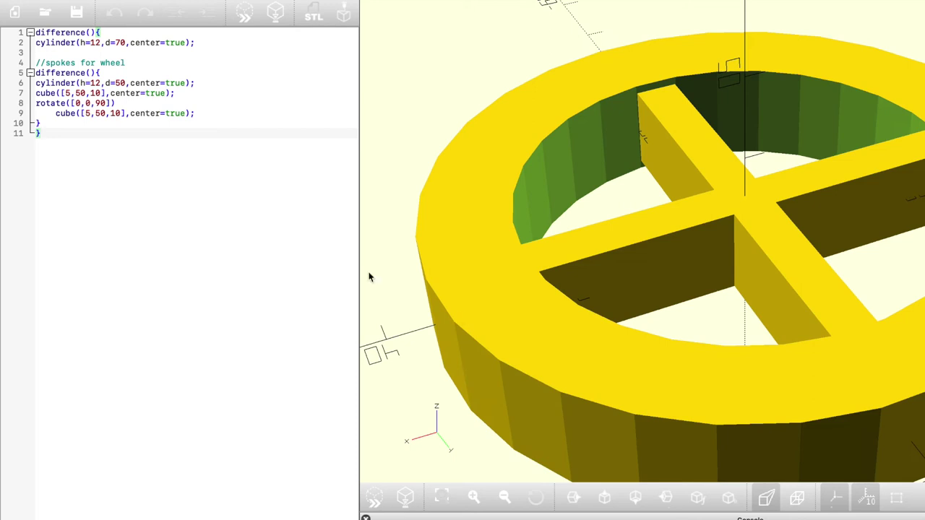
# Step: Add cylinder(h=12,d=10,center=true); after the spokes block and render the centre hole
pyautogui.click(51, 124)
pyautogui.press('Return')
pyautogui.write('cylinder')
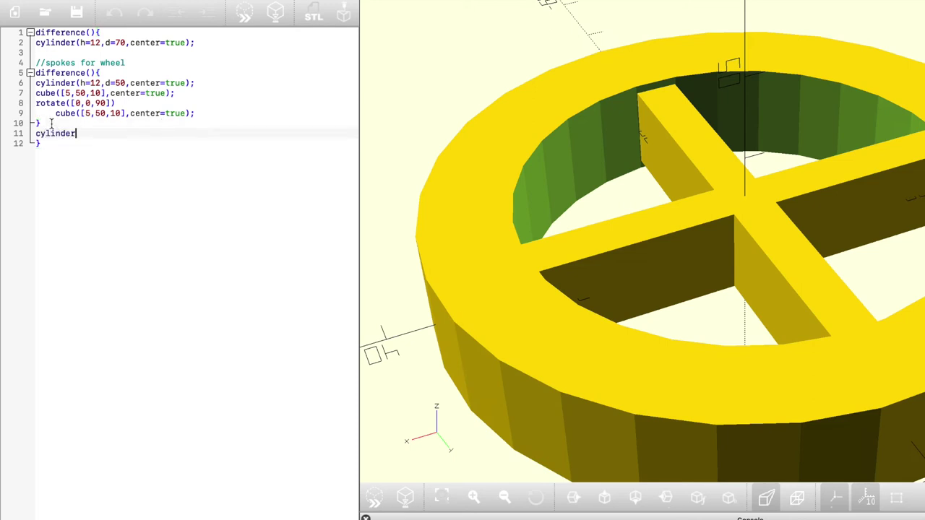
pyautogui.write('(h=12,d=10,center=true')
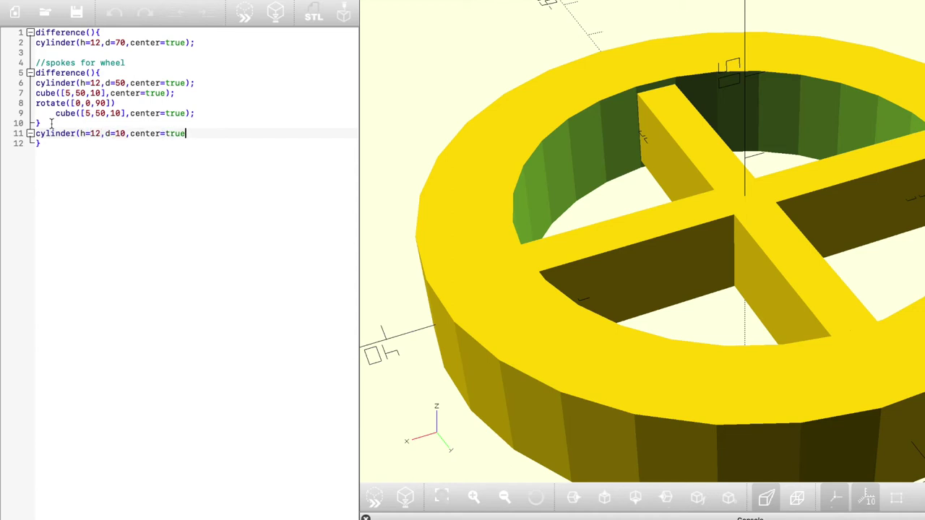
pyautogui.write(');')
pyautogui.click(374, 498)
pyautogui.click(406, 499)
pyautogui.moveTo(511, 399); pyautogui.dragTo(729, 244)
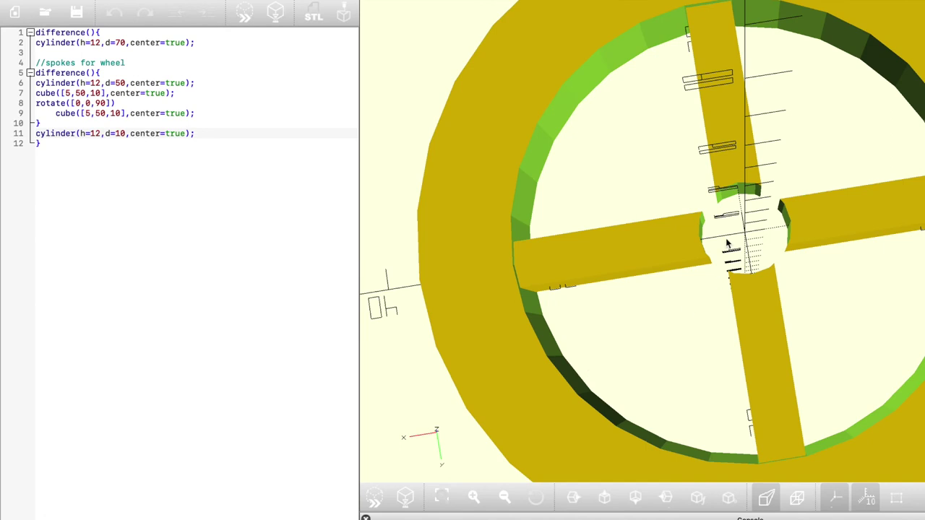
pyautogui.moveTo(457, 367); pyautogui.dragTo(470, 343)
# Step: Append hub cylinders h=10 with d=20 and d=10, and preview them
pyautogui.click(82, 144)
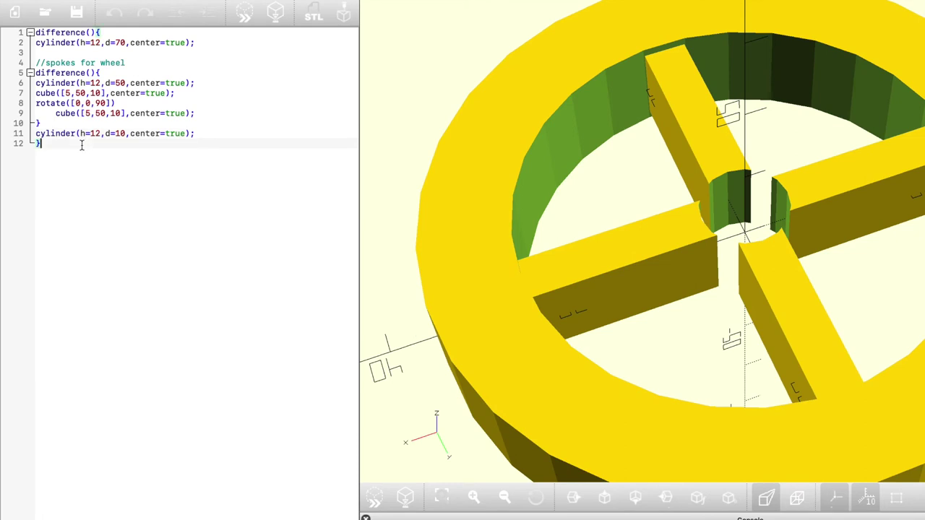
pyautogui.press('Return')
pyautogui.press('Return')
pyautogui.write('cylinder')
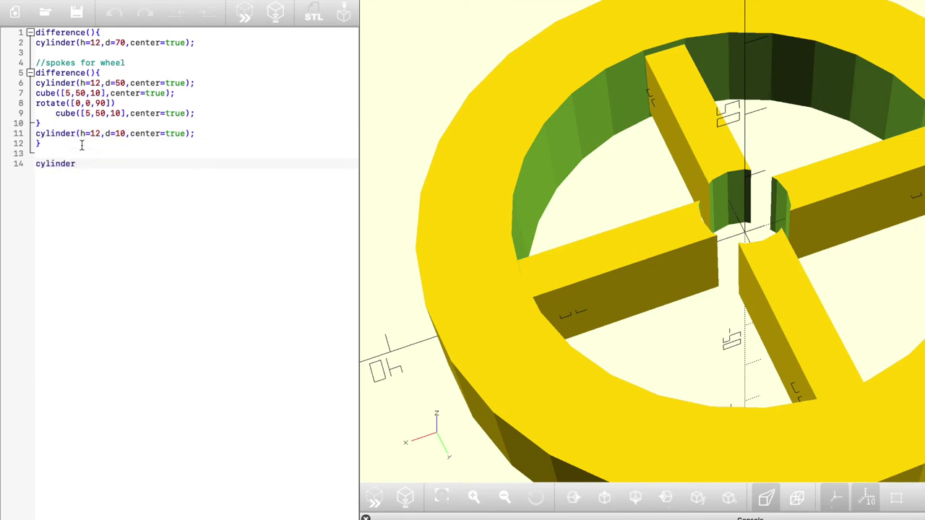
pyautogui.write('(h=10,d=20,center=true);')
pyautogui.press('Return')
pyautogui.write('cylinder')
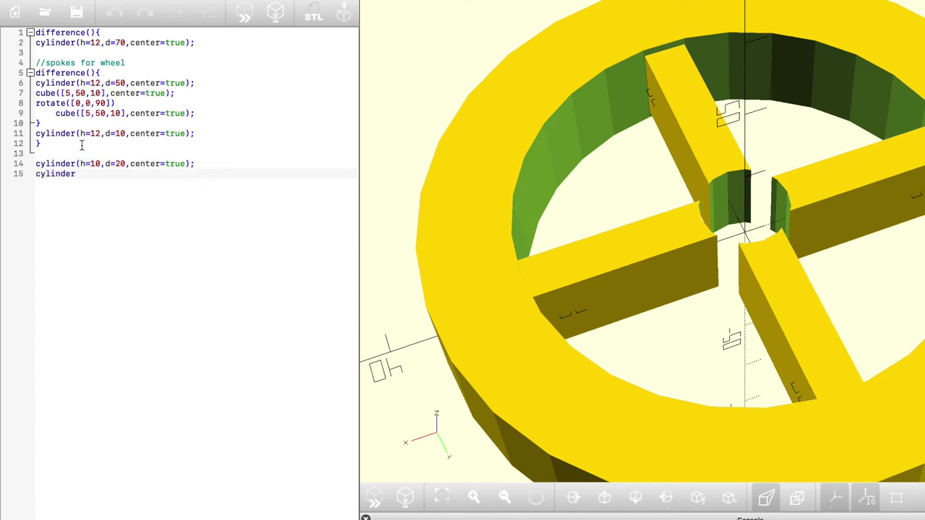
pyautogui.write('(h=10,d=10,center=true);')
pyautogui.click(36, 164)
pyautogui.click(376, 500)
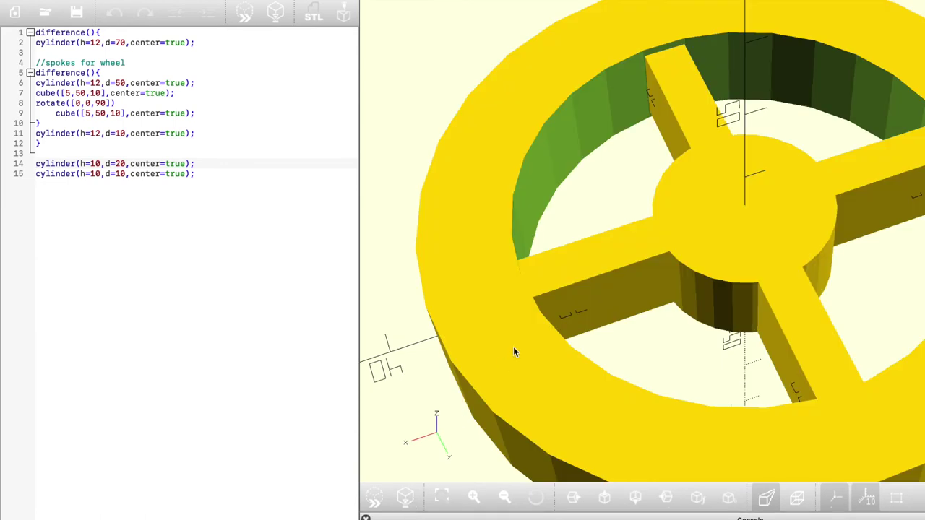
pyautogui.moveTo(513, 352); pyautogui.dragTo(530, 337)
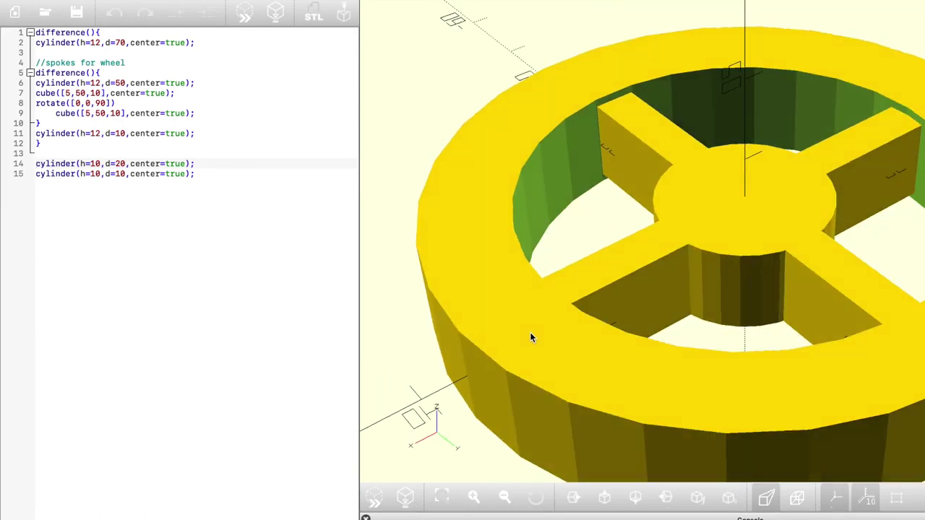
# Step: Wrap the hub cylinders in difference(){ } and render the hollow 20 mm hub ring
pyautogui.click(36, 164)
pyautogui.press('Return')
pyautogui.press('Up')
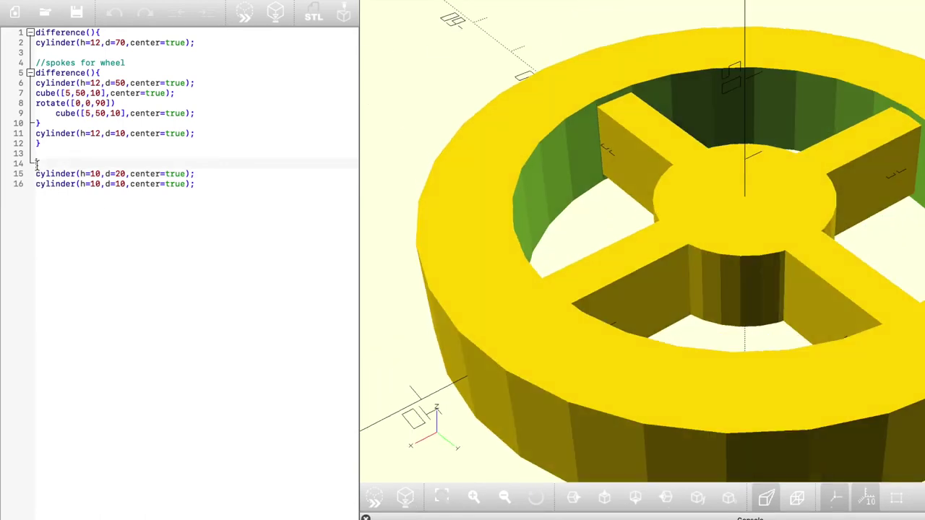
pyautogui.write('difference(){')
pyautogui.click(51, 203)
pyautogui.press('Return')
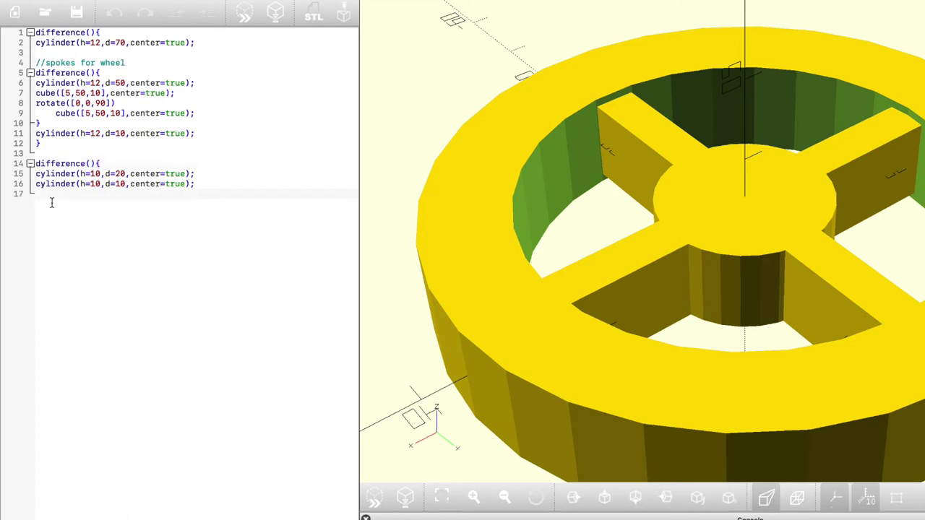
pyautogui.write('}')
pyautogui.click(375, 493)
pyautogui.click(406, 502)
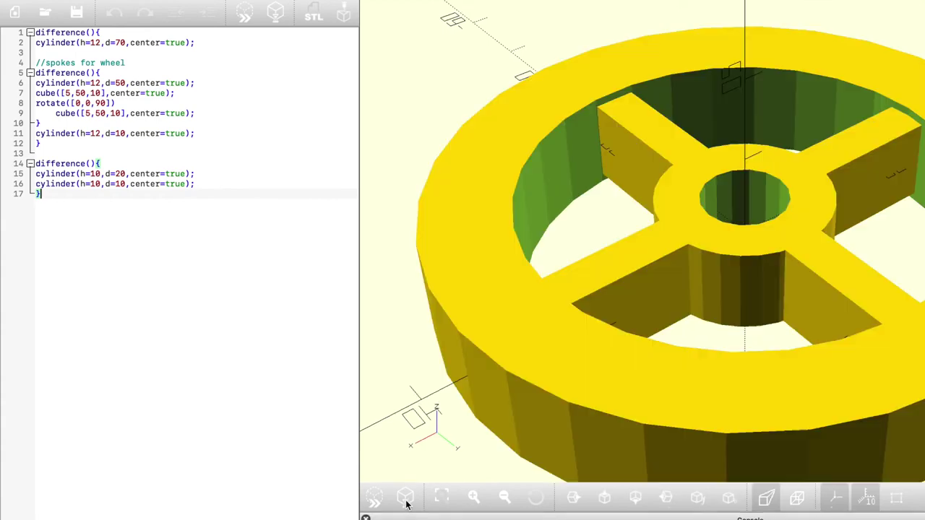
pyautogui.moveTo(525, 270); pyautogui.dragTo(477, 252)
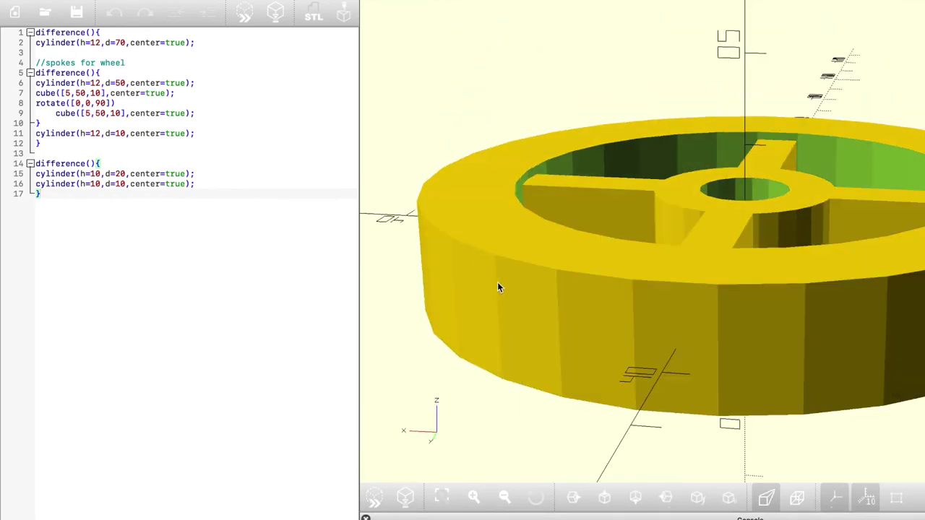
pyautogui.moveTo(498, 287); pyautogui.dragTo(450, 293)
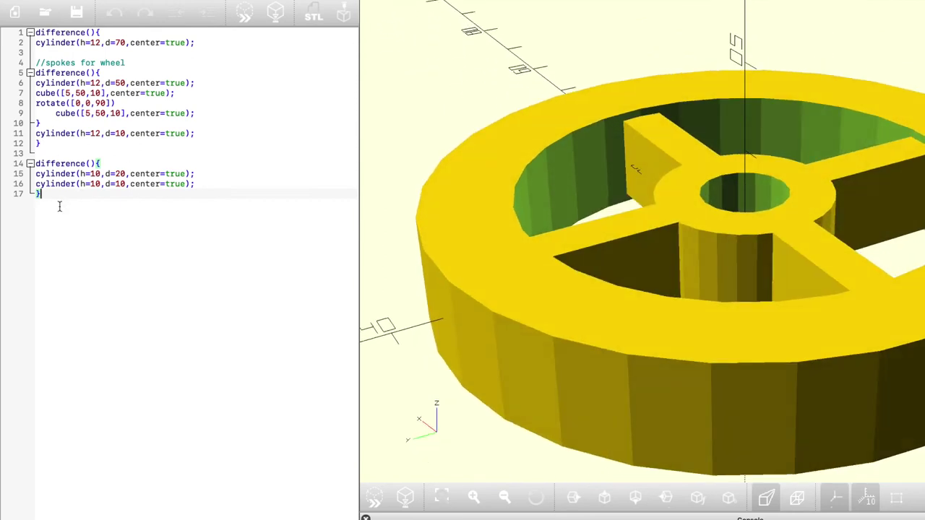
# Step: Change both spoke cubes to [7,50,10], then preview and render the wheel
pyautogui.moveTo(448, 212); pyautogui.dragTo(474, 229)
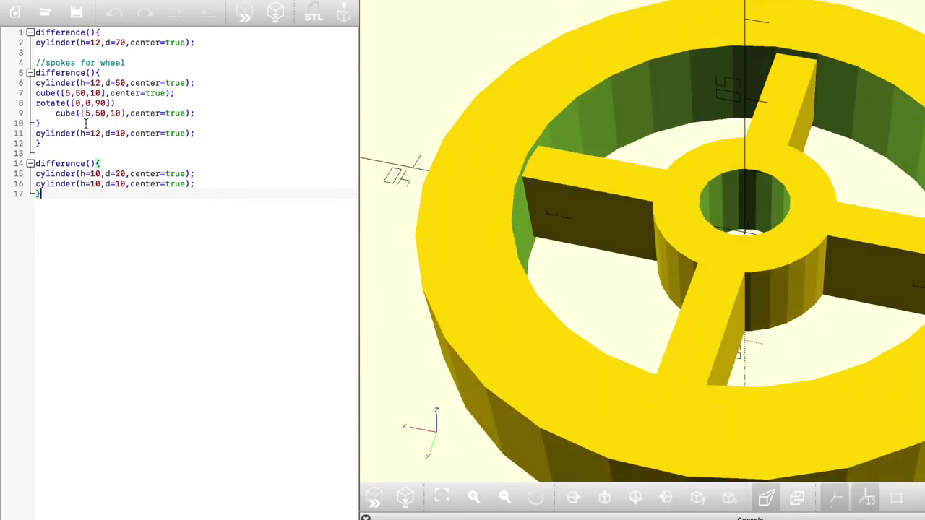
pyautogui.click(70, 93)
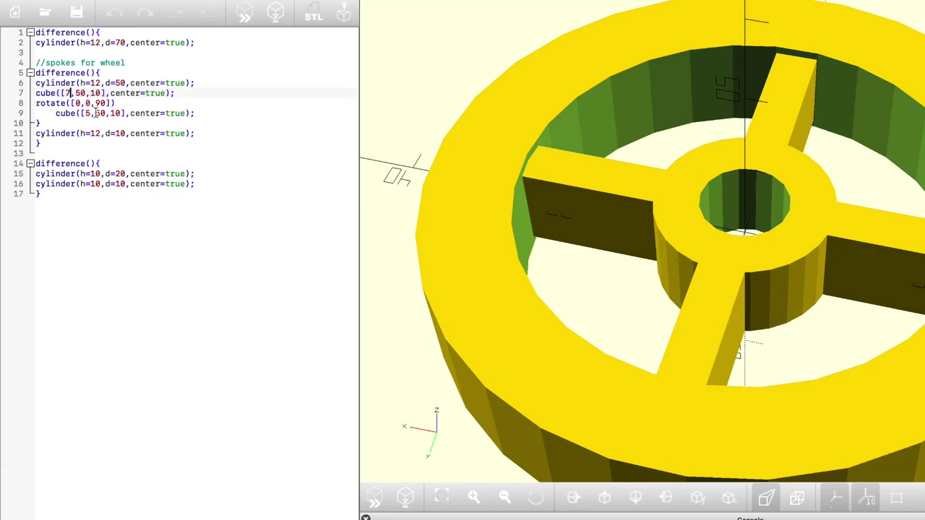
pyautogui.write('7')
pyautogui.click(89, 112)
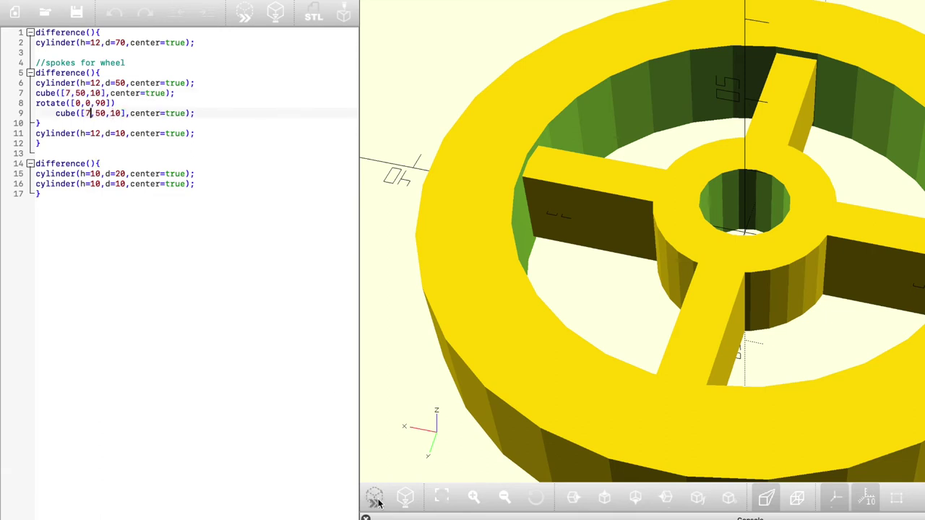
pyautogui.click(374, 497)
pyautogui.click(409, 498)
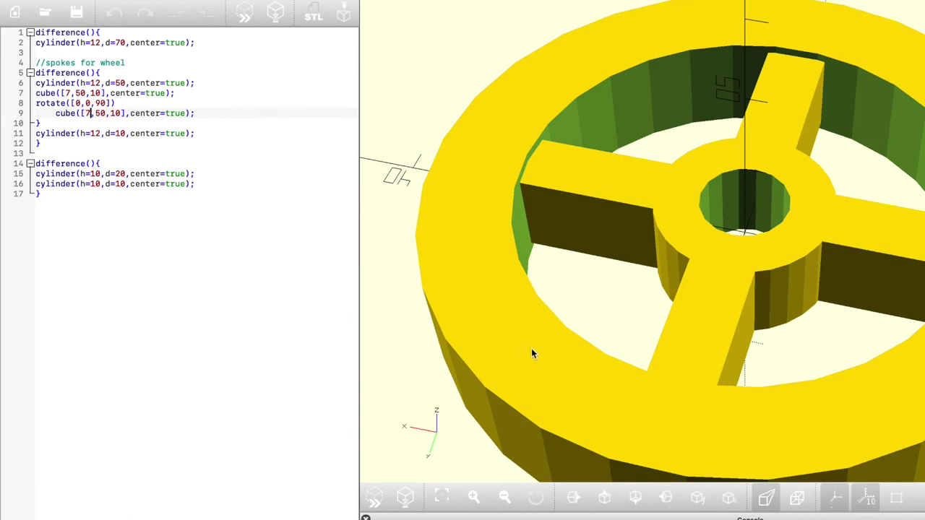
# Step: Orbit to inspect the thicker spokes and insert blank lines above the code
pyautogui.moveTo(533, 354)
pyautogui.mouseDown()
pyautogui.moveTo(479, 318)
pyautogui.moveTo(495, 368)
pyautogui.moveTo(487, 357)
pyautogui.mouseUp()
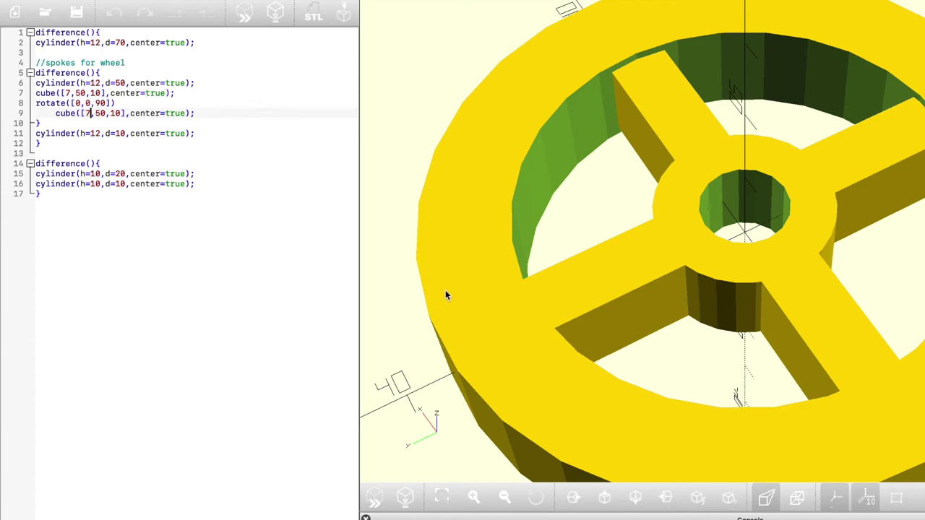
pyautogui.moveTo(445, 290); pyautogui.dragTo(334, 275)
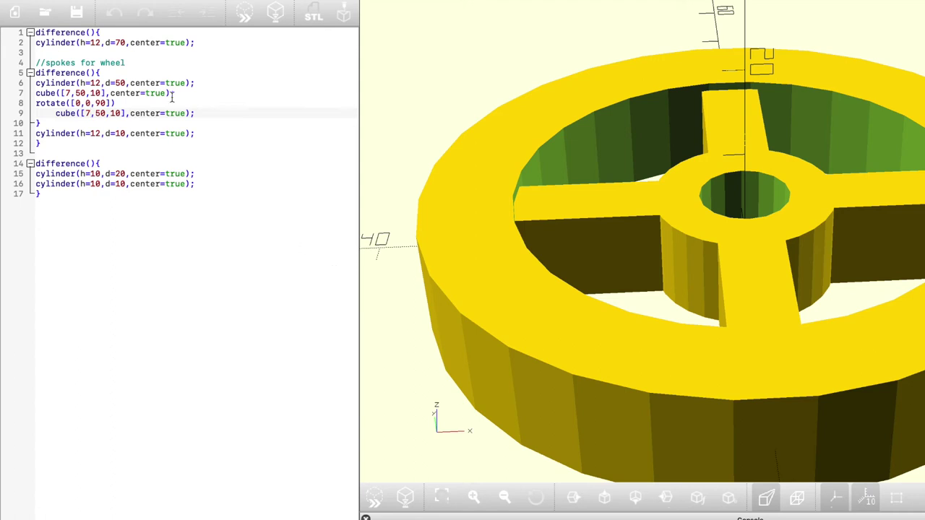
pyautogui.click(37, 35)
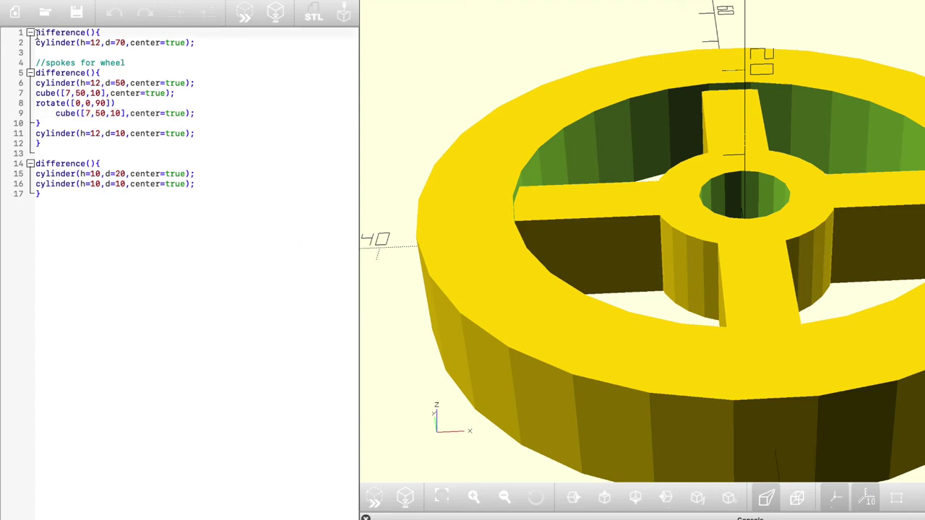
pyautogui.press('Return')
pyautogui.press('Return')
pyautogui.press('Return')
pyautogui.press('Return')
pyautogui.press('Return')
# Step: Declare hubdiameter = 20, shaftdiameter = 10 and wheeldiameter = 70 at the top
pyautogui.click(37, 34)
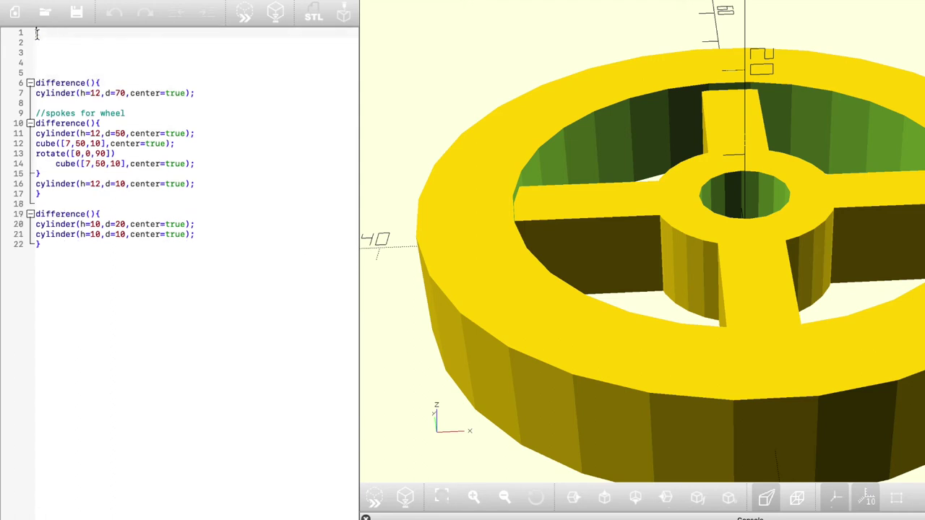
pyautogui.write('hubdiameter = 20')
pyautogui.press('Return')
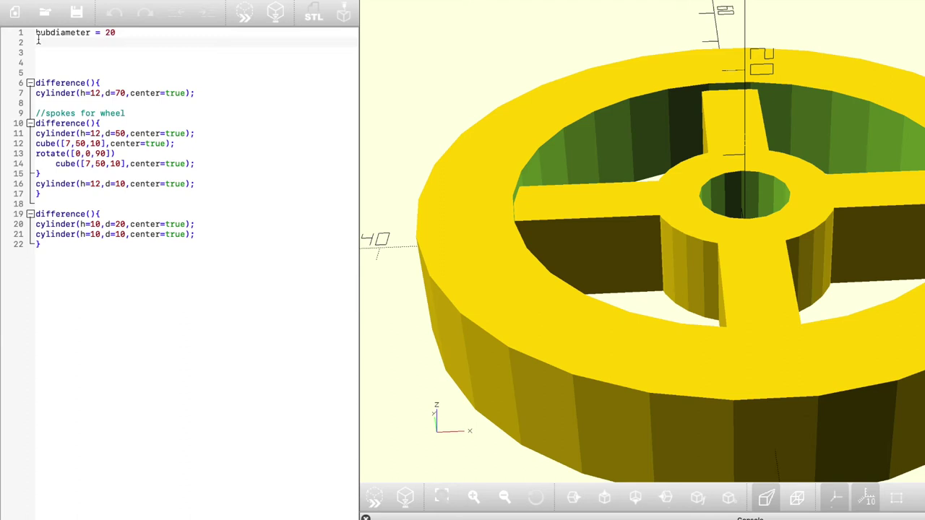
pyautogui.write('shaftdiameter = 10')
pyautogui.press('Return')
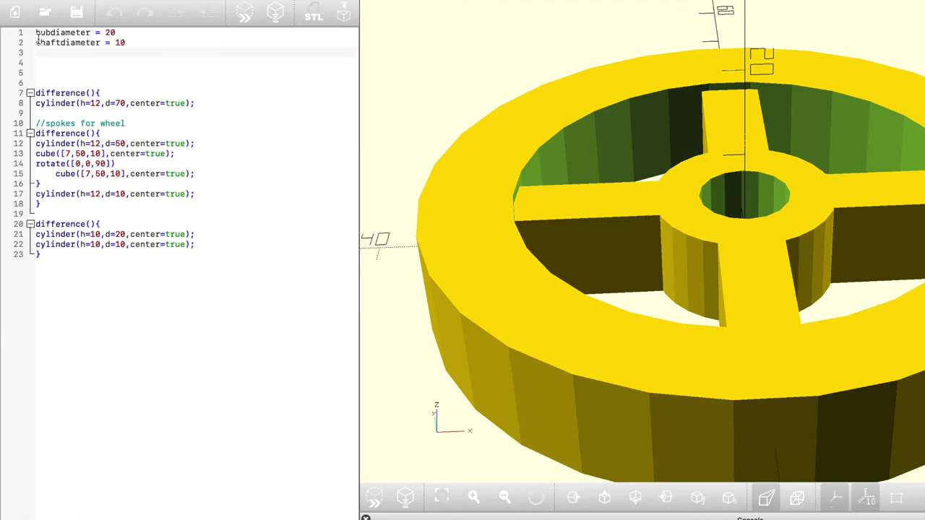
pyautogui.write('wheeldiameter = 70')
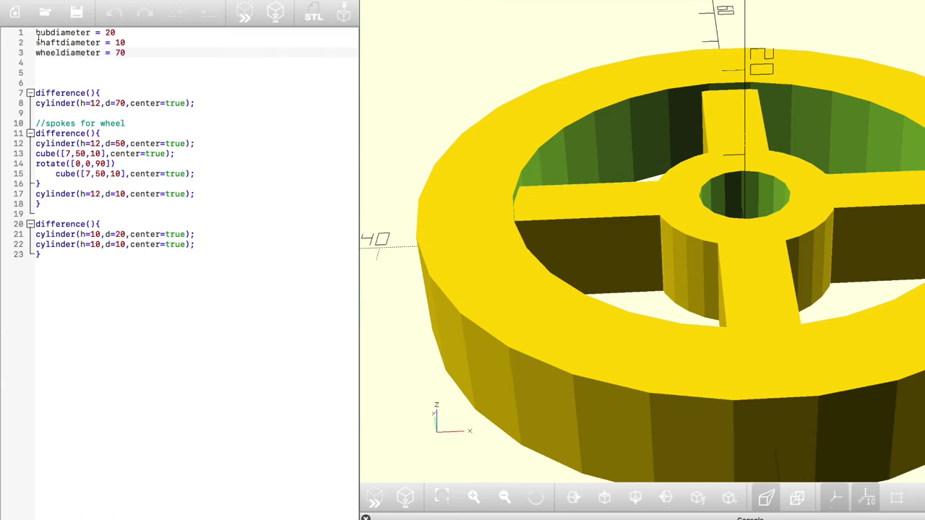
# Step: Replace the 70, 20 and 10 diameters on lines 8, 21, 22 with the variables and preview
pyautogui.click(116, 103)
pyautogui.doubleClick(118, 103)
pyautogui.write('wheeldiame')
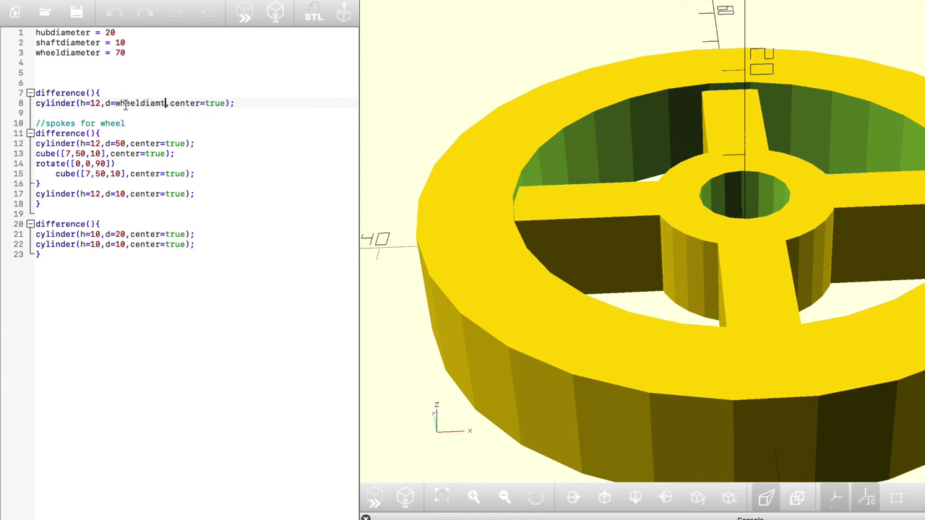
pyautogui.write('ter')
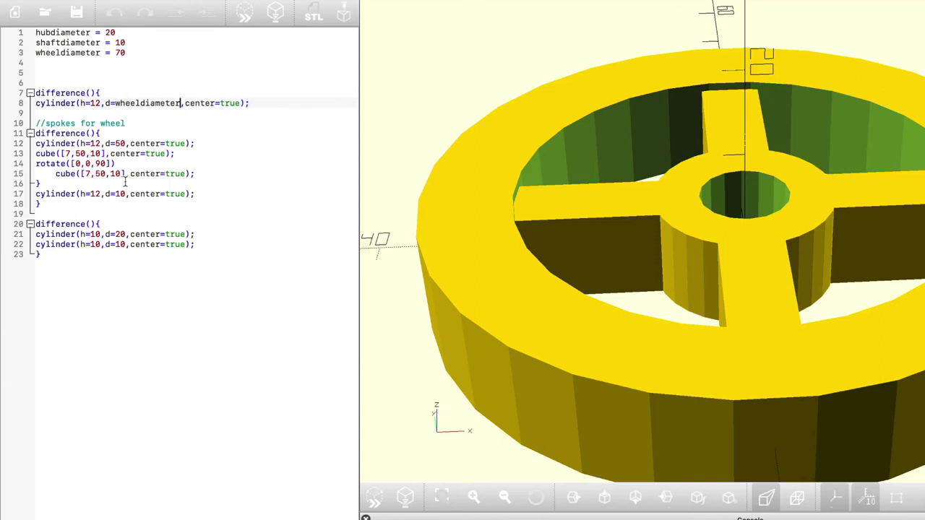
pyautogui.doubleClick(120, 234)
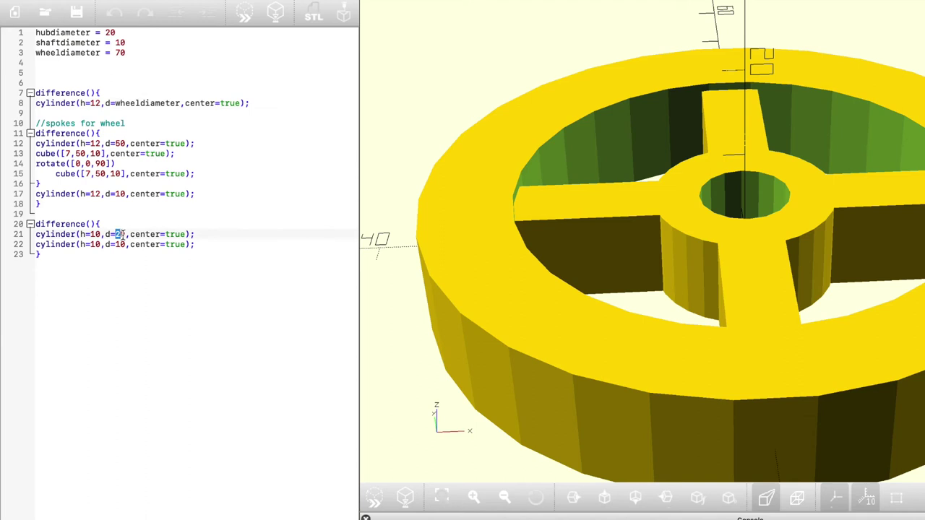
pyautogui.write('hubdiameter')
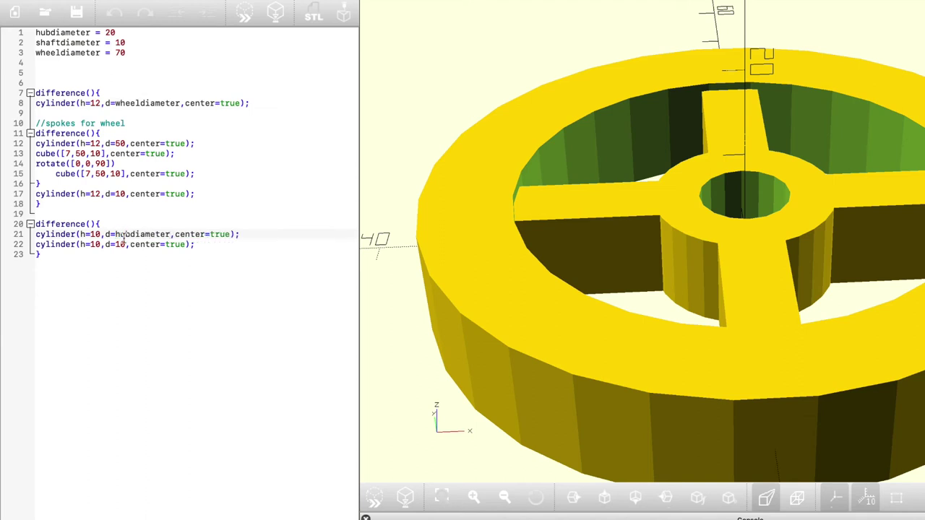
pyautogui.click(116, 244)
pyautogui.doubleClick(116, 244)
pyautogui.write('shaftdiamte')
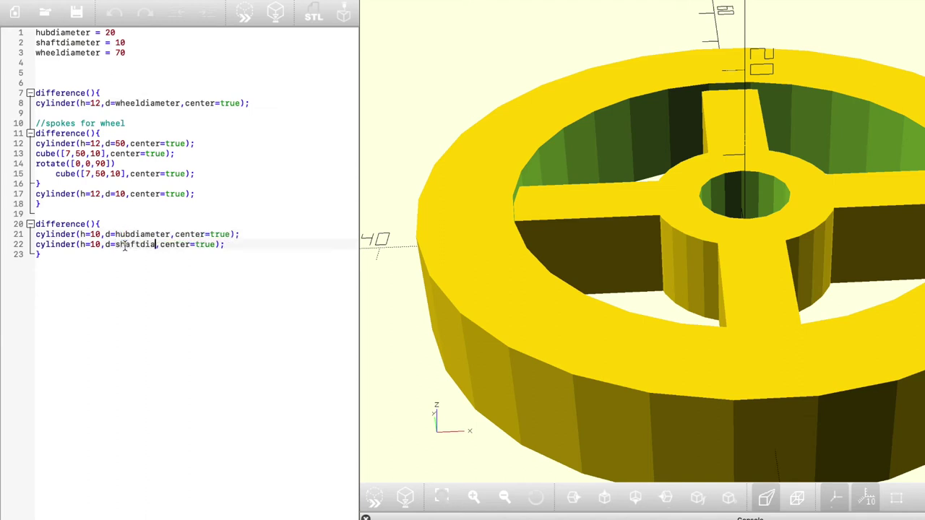
pyautogui.press('BackSpace')
pyautogui.press('BackSpace')
pyautogui.write('eter')
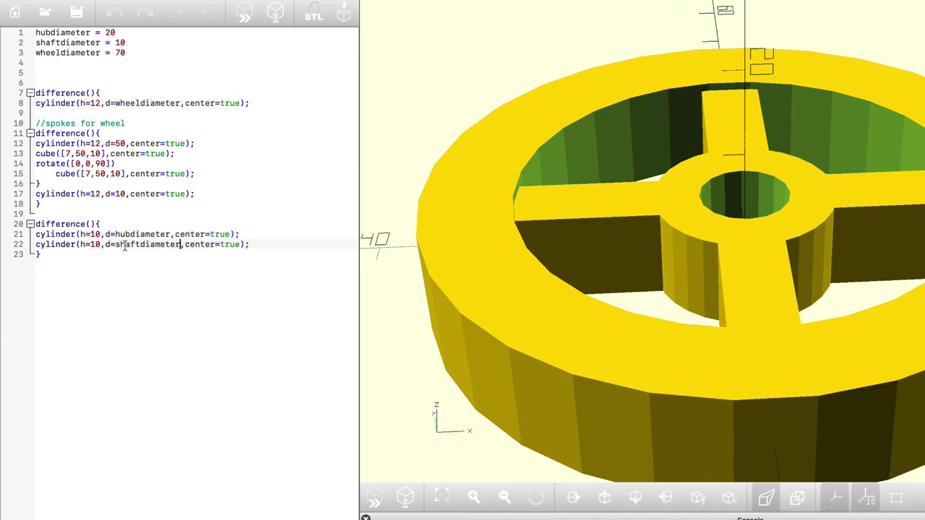
pyautogui.click(149, 297)
pyautogui.click(373, 499)
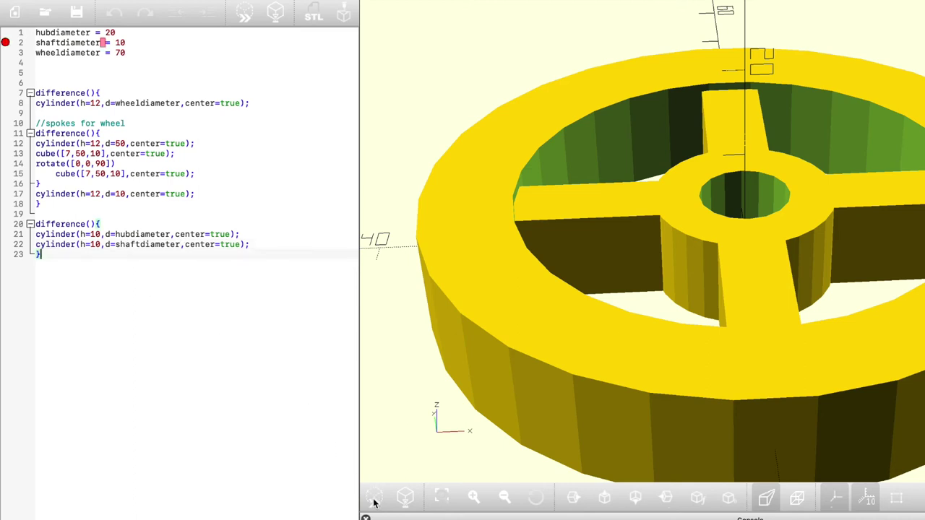
# Step: Add the missing semicolons to the three declarations, re-preview and view the wheel from above
pyautogui.click(150, 32)
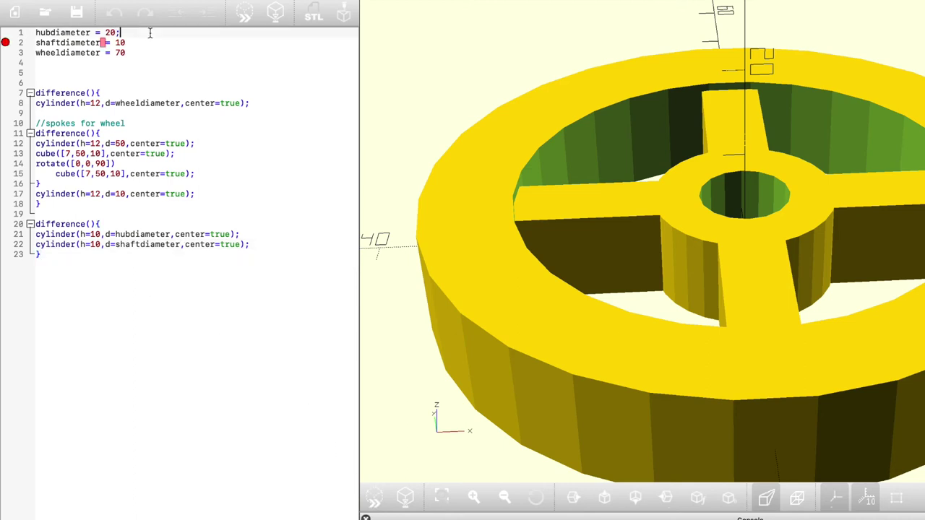
pyautogui.click(149, 42)
pyautogui.click(150, 54)
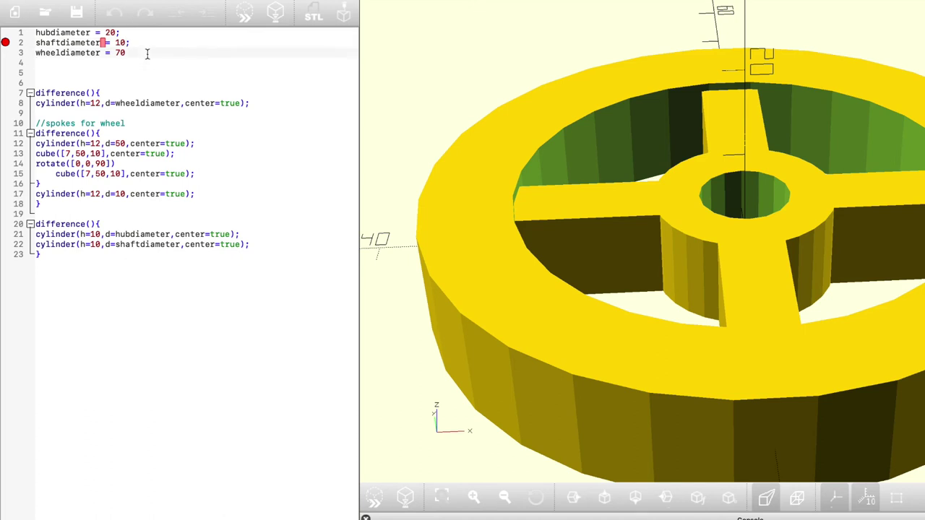
pyautogui.write(';')
pyautogui.click(377, 502)
pyautogui.moveTo(410, 474); pyautogui.dragTo(482, 340)
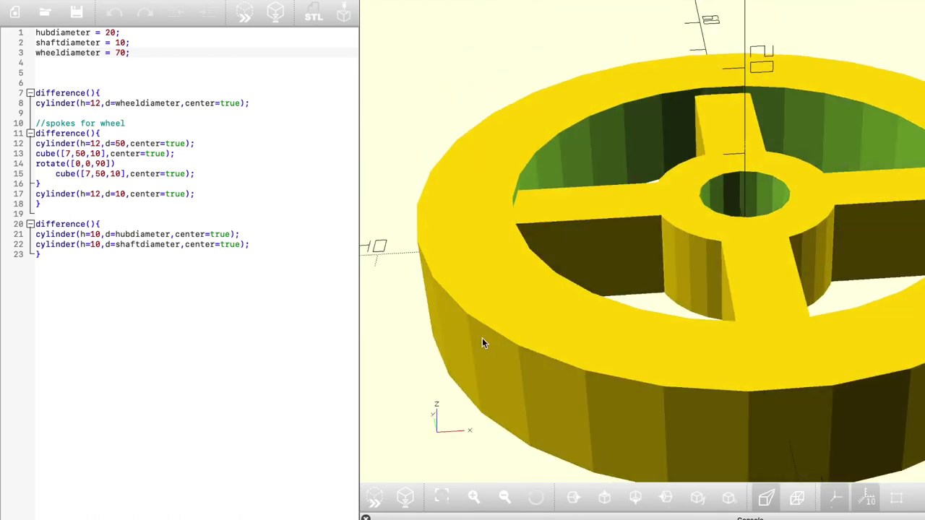
pyautogui.click(113, 33)
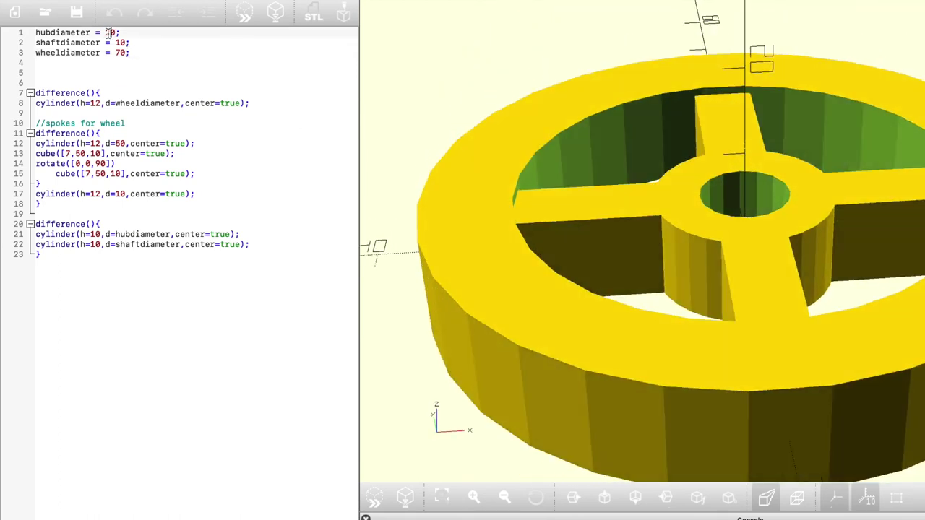
# Step: Try a hub diameter of 30 and preview the enlarged wheel
pyautogui.press('BackSpace')
pyautogui.write('3')
pyautogui.click(405, 497)
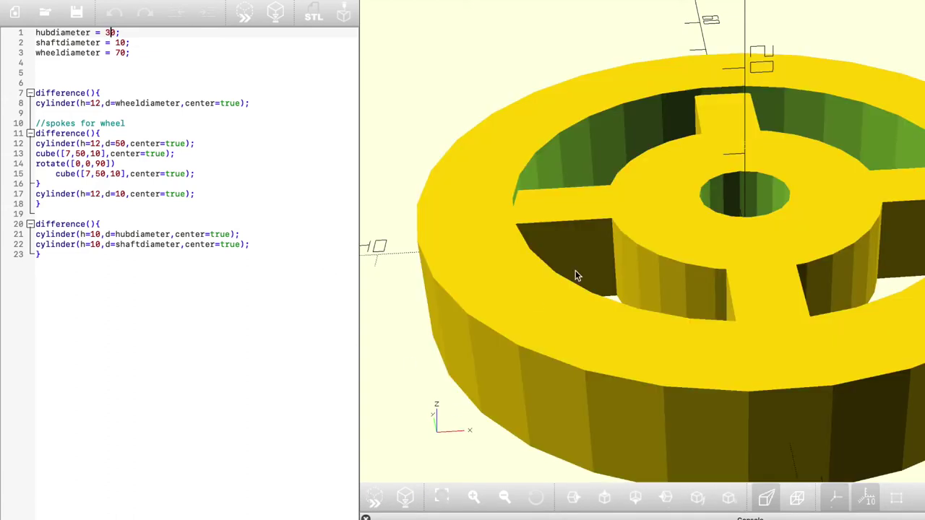
pyautogui.moveTo(574, 275); pyautogui.dragTo(564, 318)
pyautogui.scroll(3, 560, 314)
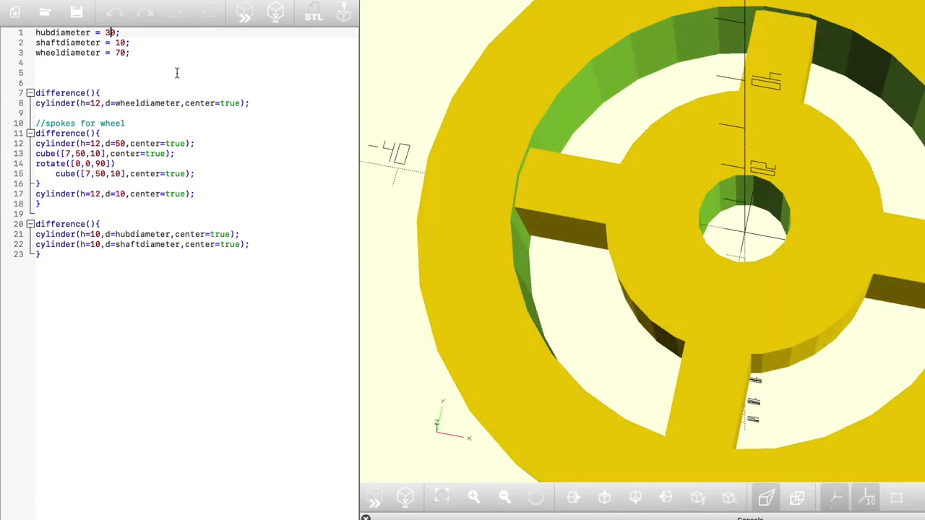
# Step: Set wheeldiameter to 100, then preview, render and orbit the wheel
pyautogui.click(117, 52)
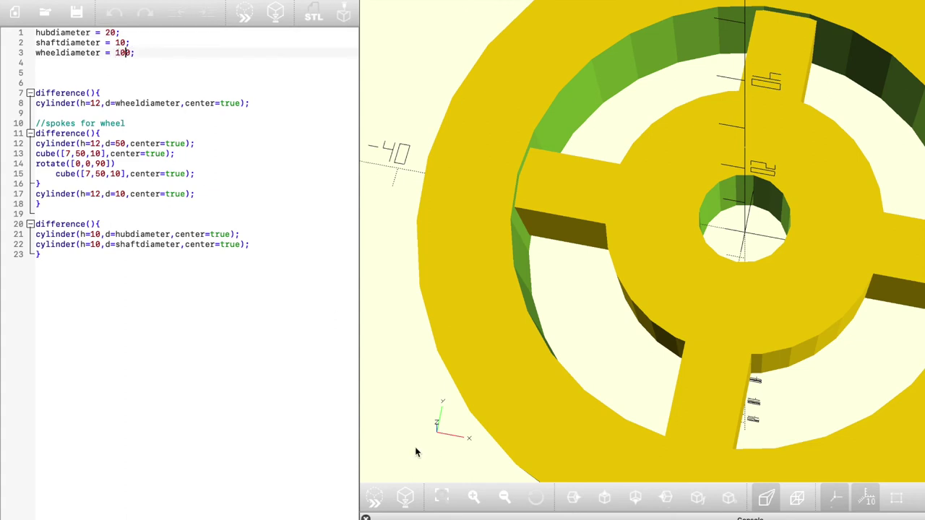
pyautogui.click(379, 497)
pyautogui.click(405, 497)
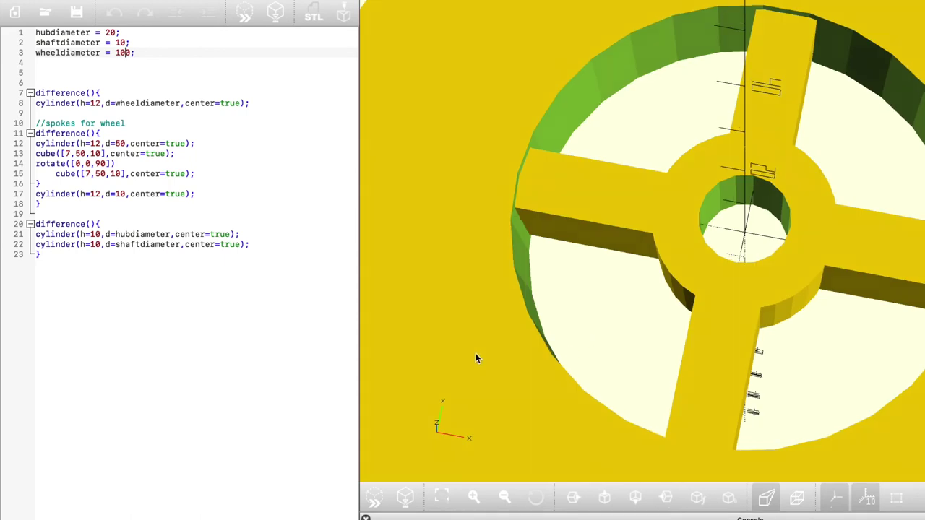
pyautogui.moveTo(476, 357); pyautogui.dragTo(548, 396)
# Step: Add spokethickness = 5 and use it in both spoke cube() calls, then preview and render
pyautogui.press('Return')
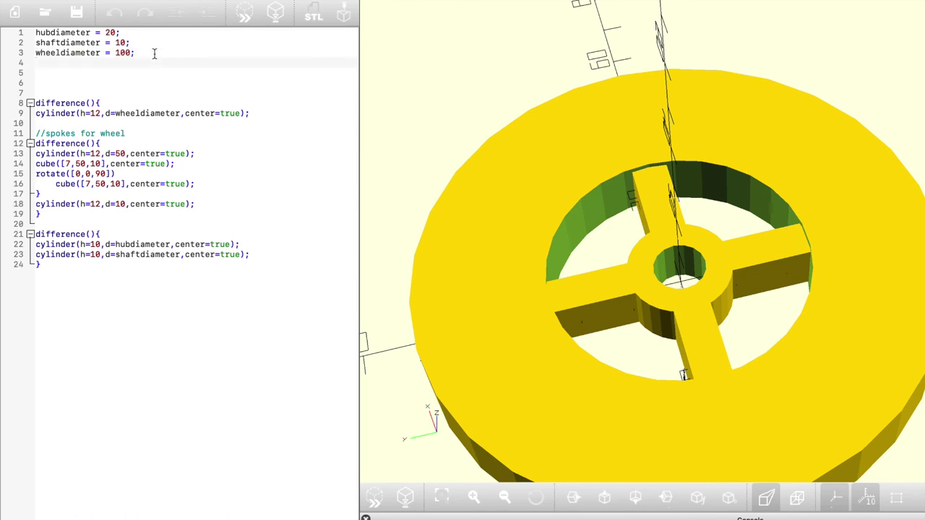
pyautogui.write('spokethickness = 5')
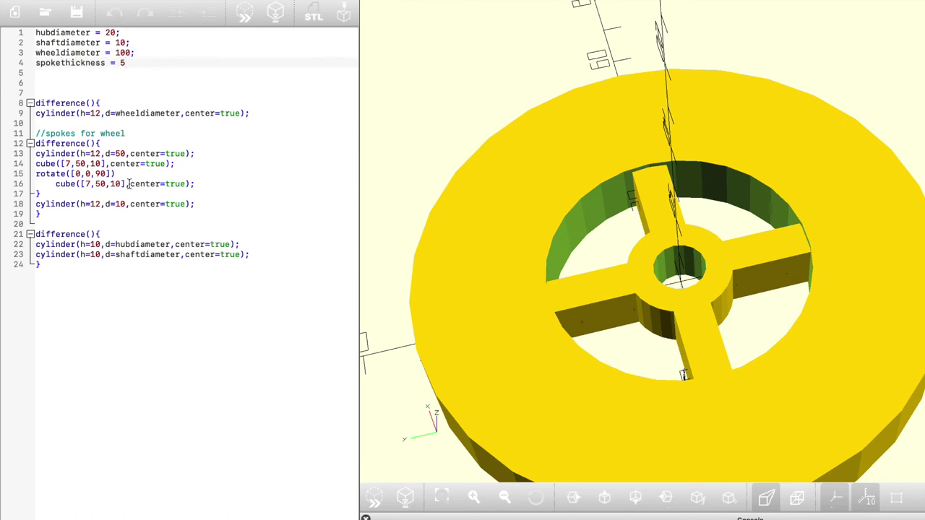
pyautogui.doubleClick(70, 163)
pyautogui.write('spokethickness')
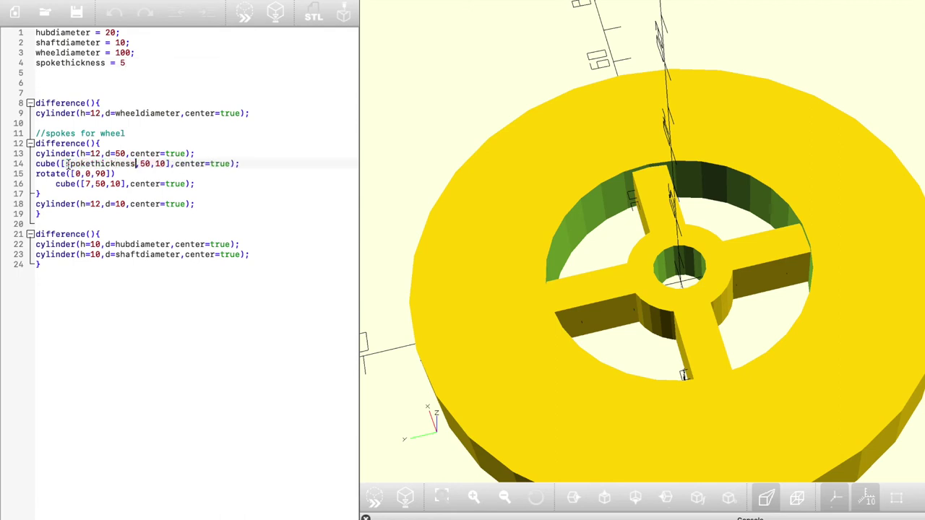
pyautogui.doubleClick(87, 183)
pyautogui.write('spokethi')
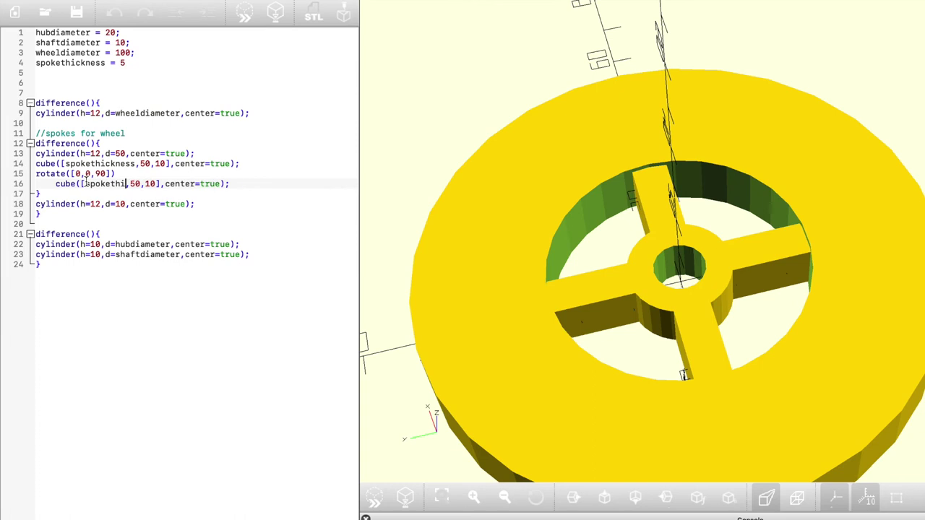
pyautogui.write('ckness')
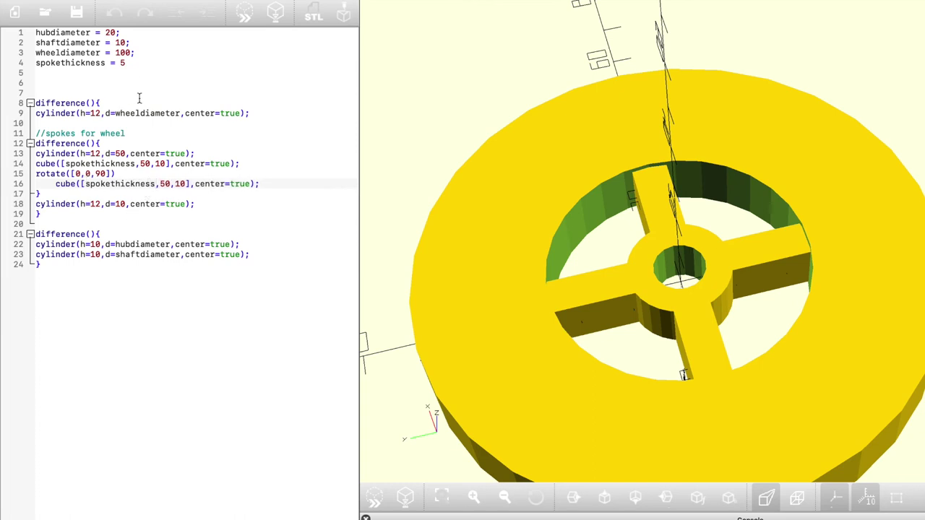
pyautogui.click(132, 64)
pyautogui.click(376, 499)
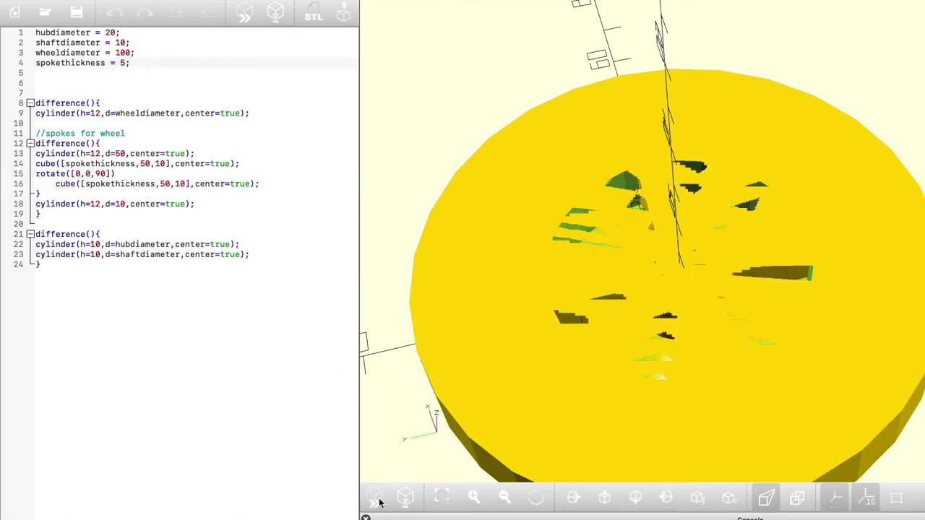
pyautogui.click(409, 504)
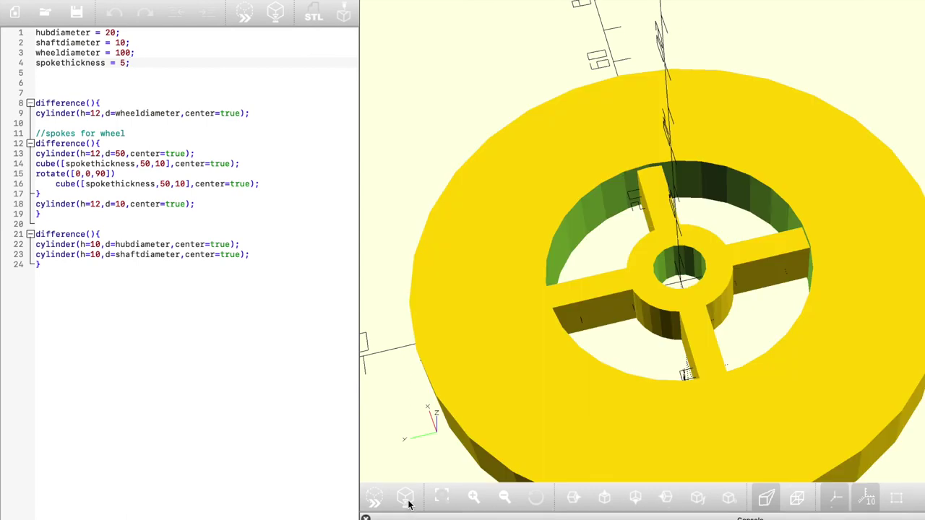
# Step: Set wheeldiameter to 80 and spokethickness to 10, then render the updated wheel
pyautogui.moveTo(131, 54); pyautogui.dragTo(116, 54)
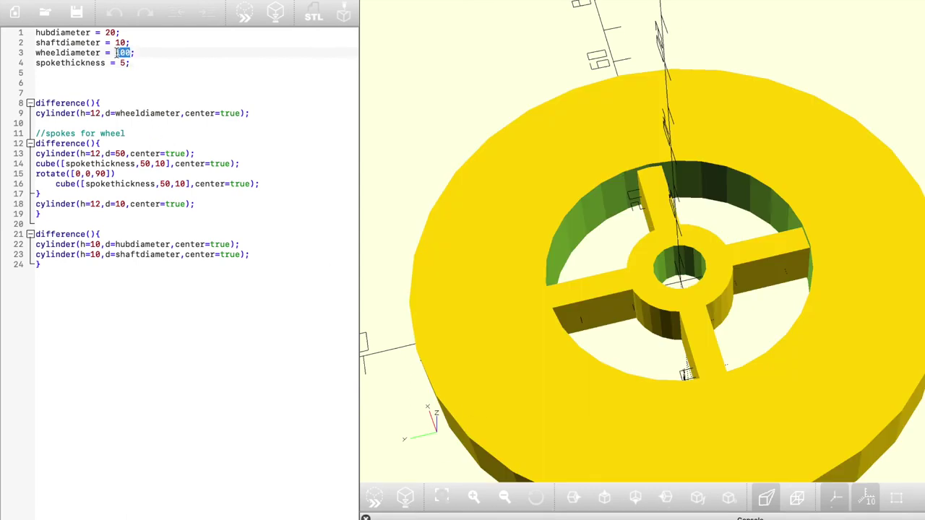
pyautogui.click(125, 62)
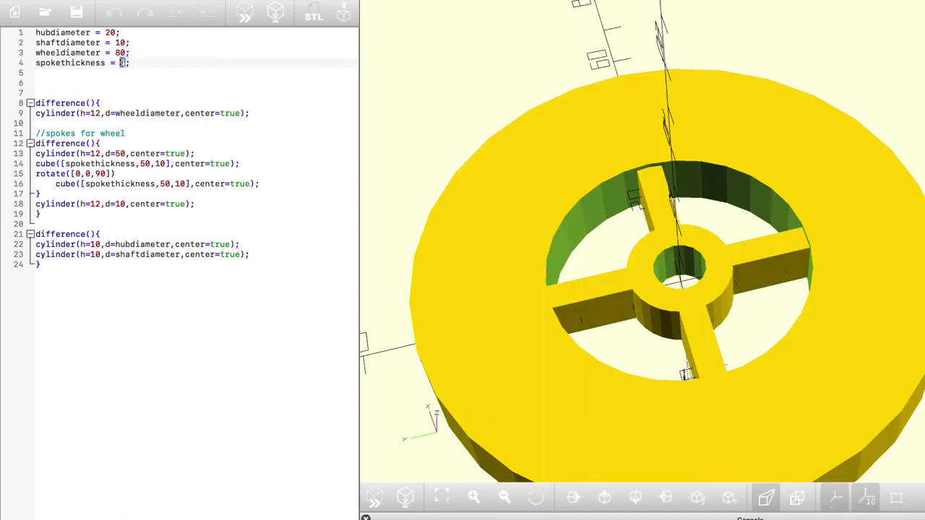
pyautogui.write('10')
pyautogui.click(404, 498)
pyautogui.click(404, 498)
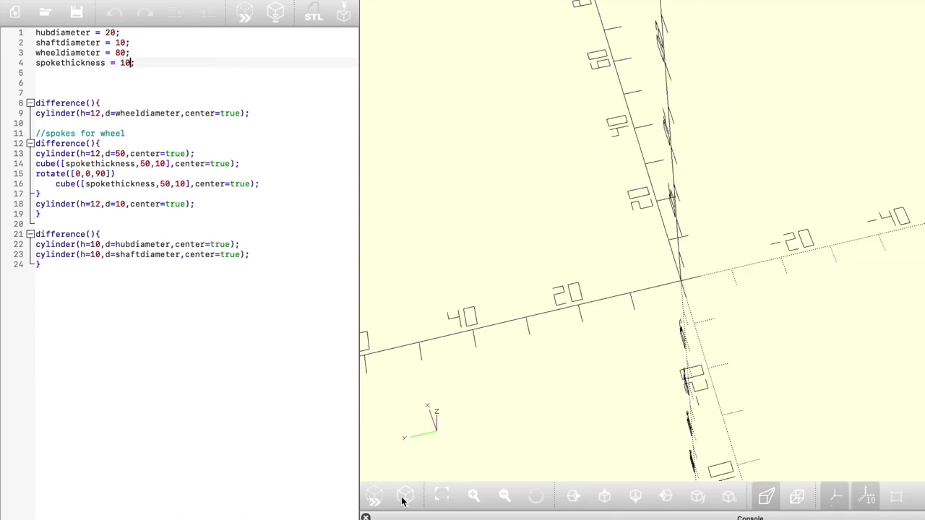
pyautogui.moveTo(525, 410); pyautogui.dragTo(553, 360)
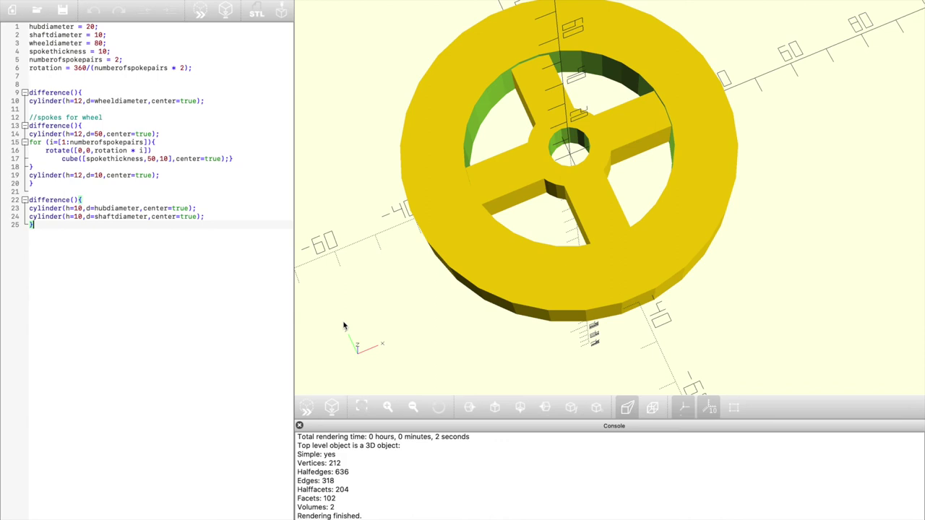
# Step: Try spokethickness 5 with 3 and then 4 spoke pairs, previewing and rendering each
pyautogui.moveTo(242, 163); pyautogui.dragTo(29, 142)
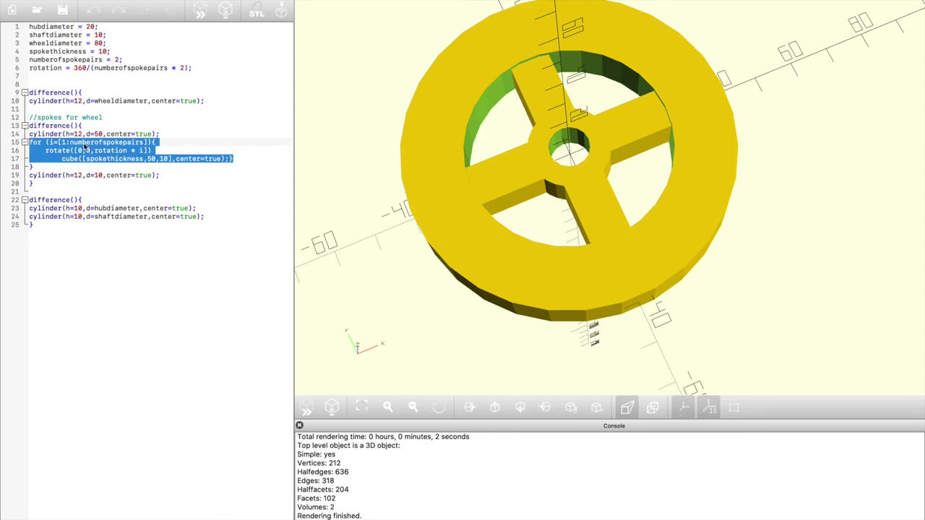
pyautogui.click(137, 299)
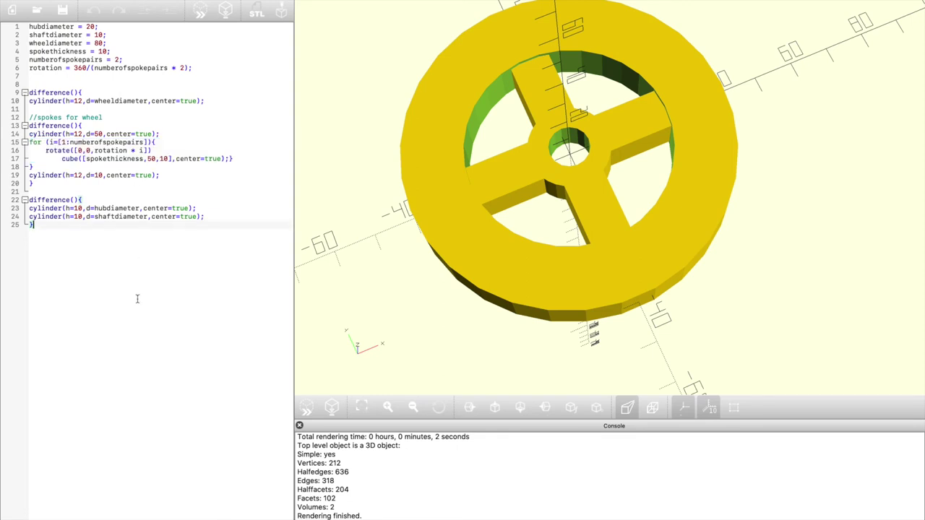
pyautogui.doubleClick(102, 51)
pyautogui.write('5')
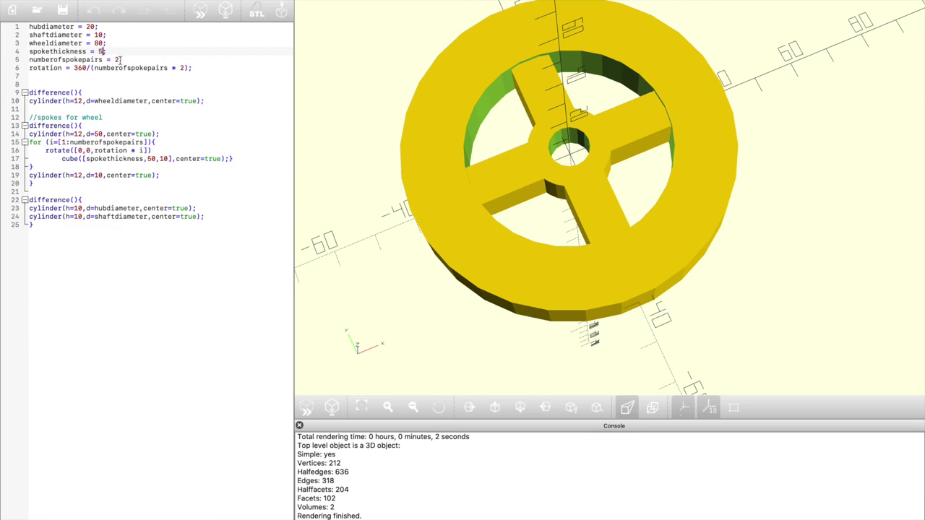
pyautogui.doubleClick(117, 60)
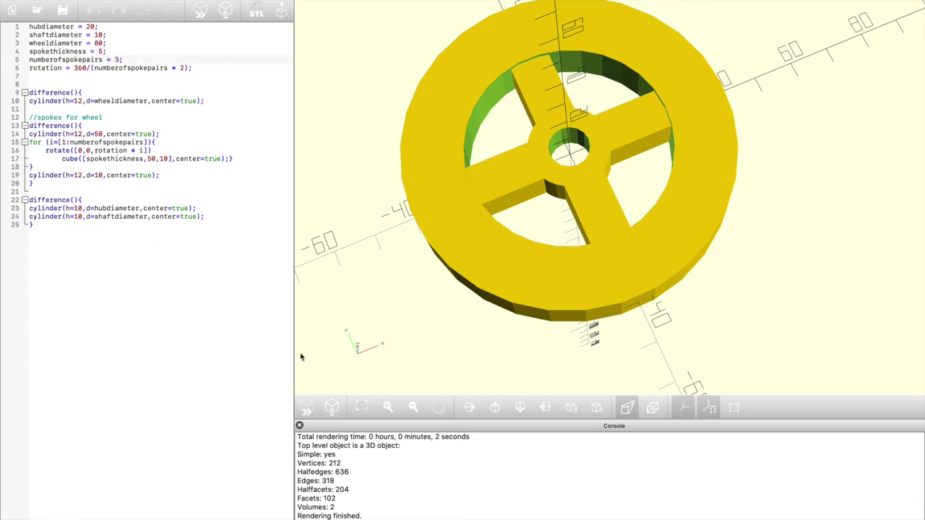
pyautogui.write('3')
pyautogui.click(308, 409)
pyautogui.click(331, 409)
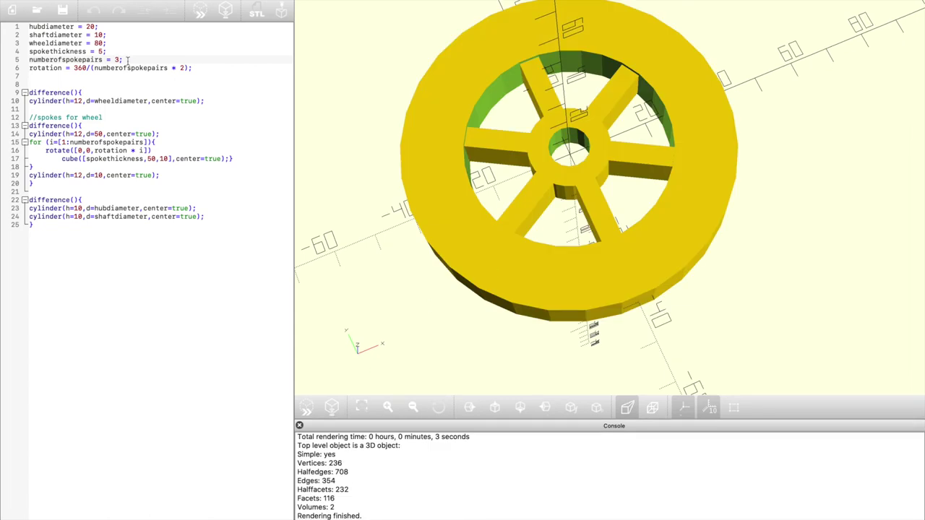
pyautogui.click(310, 408)
pyautogui.click(332, 408)
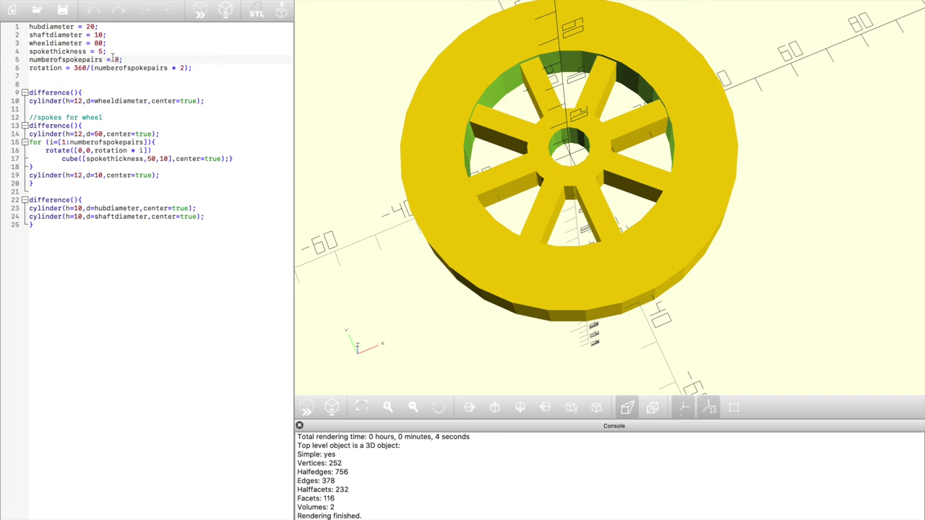
# Step: Thin the spokes to spokethickness 3 and preview the wheel from a lower angle
pyautogui.doubleClick(102, 51)
pyautogui.write('3')
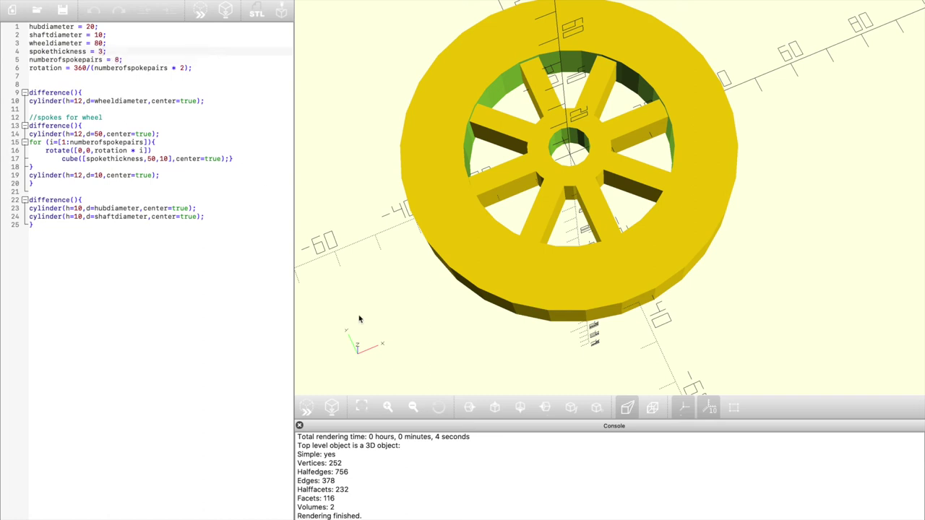
pyautogui.click(332, 406)
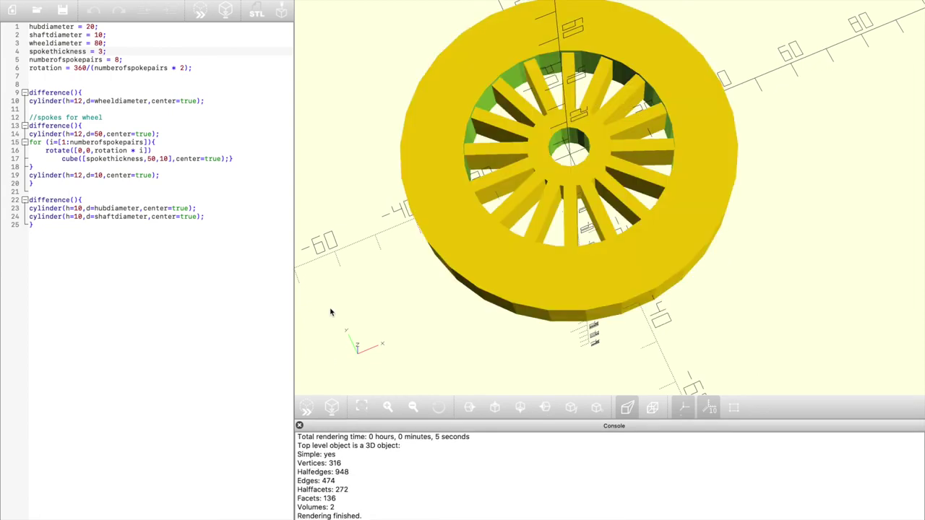
pyautogui.moveTo(450, 293); pyautogui.dragTo(469, 279)
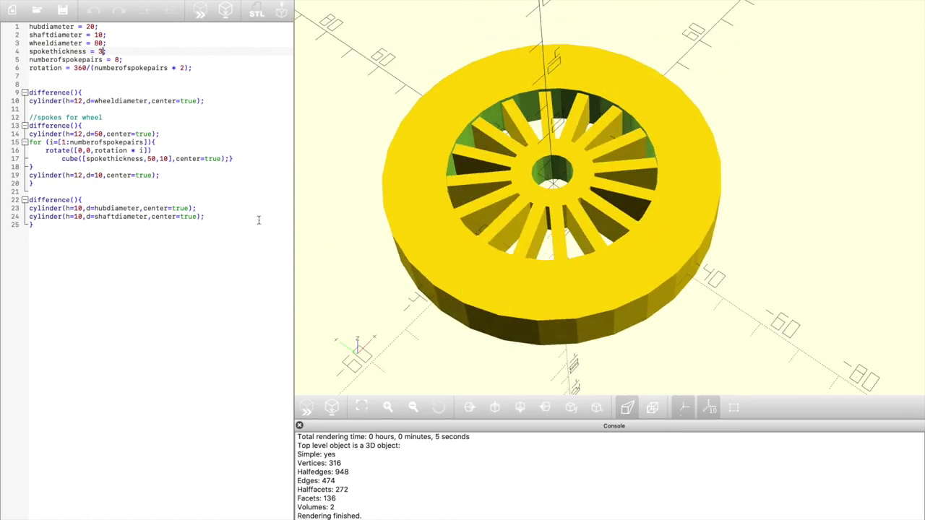
# Step: Compare 6, 2 and 3 spoke pairs, previewing each and settling on 3
pyautogui.click(119, 59)
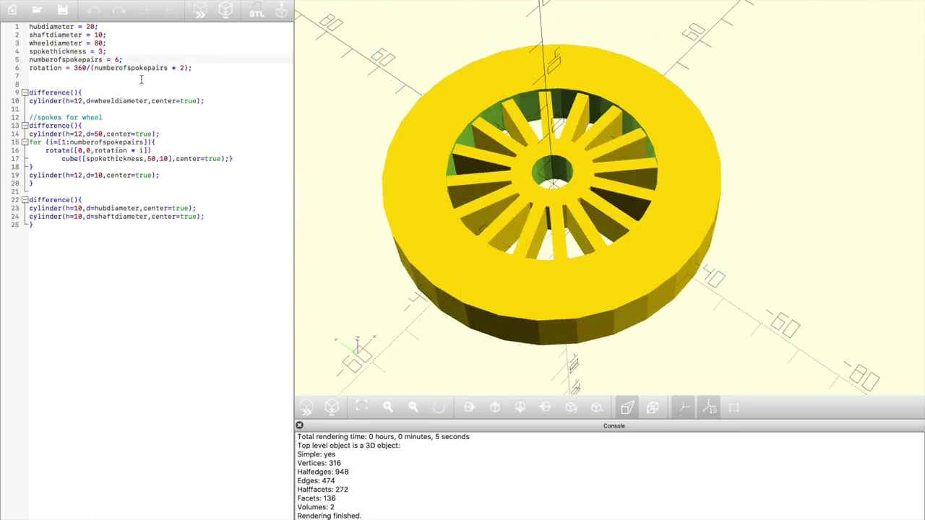
pyautogui.click(332, 409)
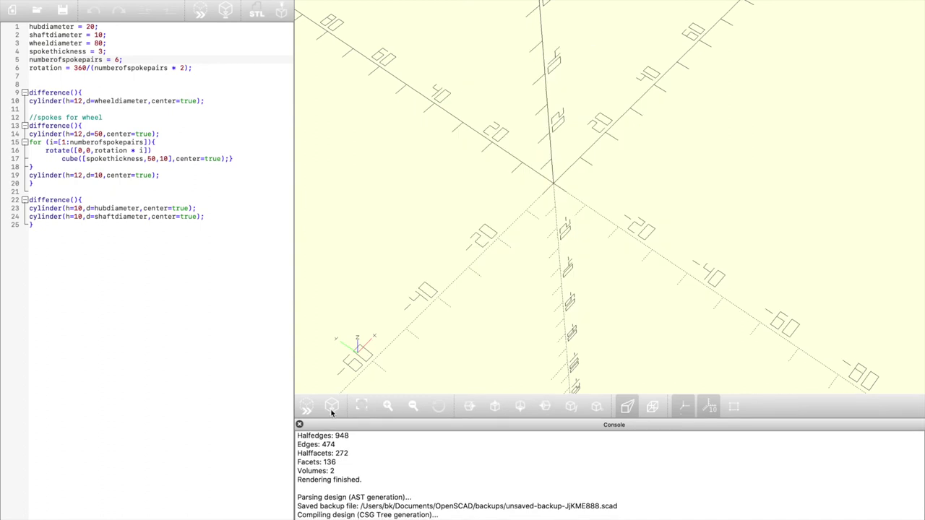
pyautogui.moveTo(420, 252); pyautogui.dragTo(378, 243)
pyautogui.doubleClick(117, 60)
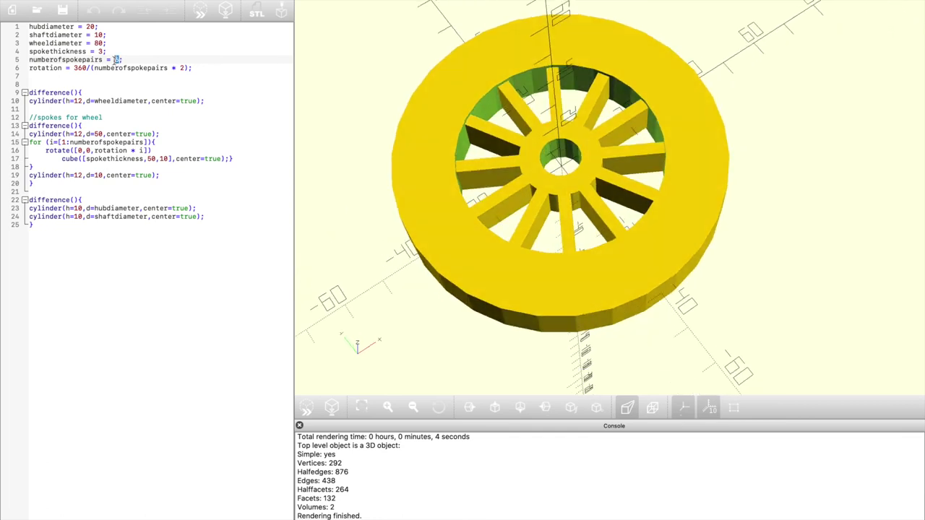
pyautogui.write('2')
pyautogui.click(309, 407)
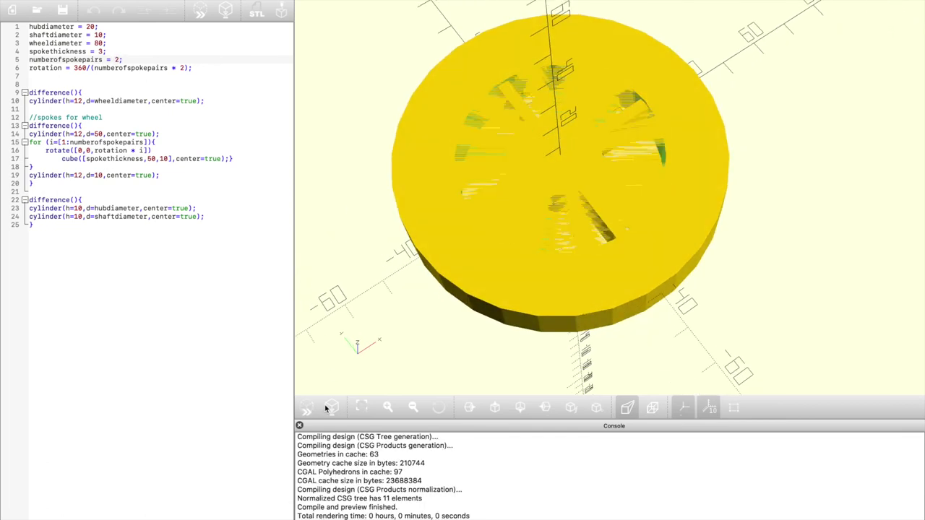
pyautogui.click(326, 409)
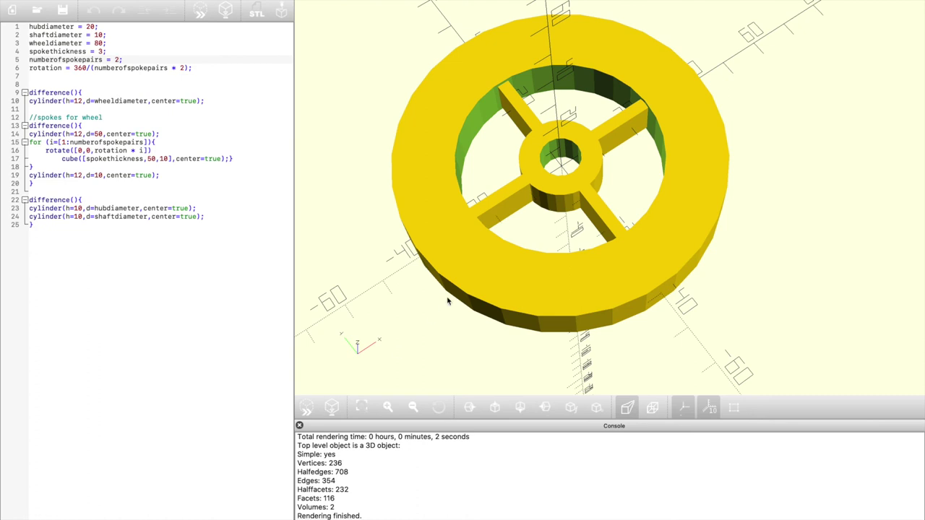
pyautogui.moveTo(446, 301); pyautogui.dragTo(404, 275)
pyautogui.write('3;')
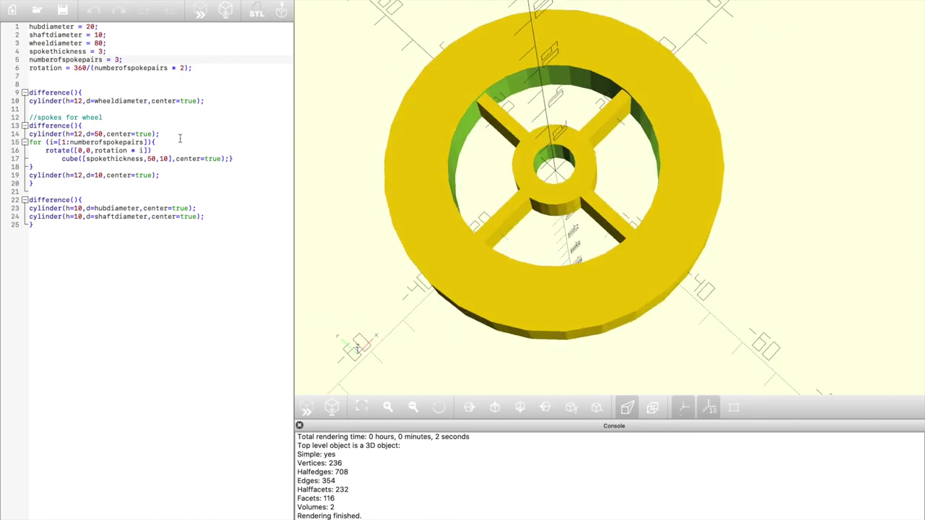
pyautogui.click(306, 408)
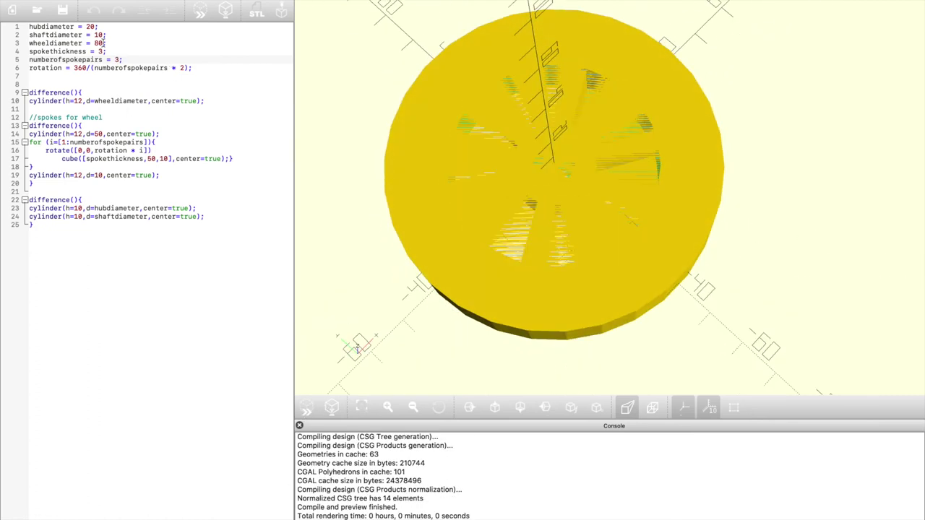
# Step: Set wheeldiameter to 90 and render the wheel
pyautogui.doubleClick(99, 43)
pyautogui.write('90')
pyautogui.click(333, 408)
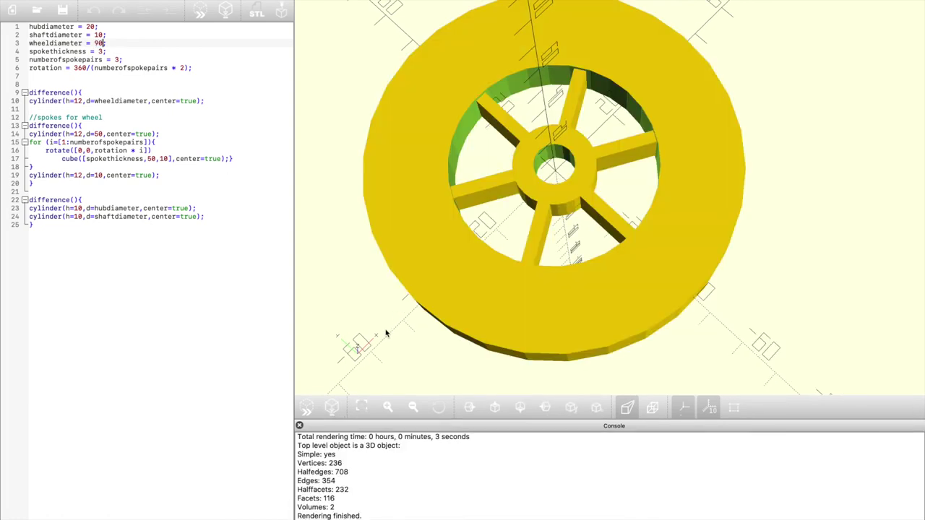
pyautogui.moveTo(388, 334); pyautogui.dragTo(391, 313)
# Step: Add '$fa = 12; //360 divided by fa value' as the script's first line
pyautogui.click(29, 26)
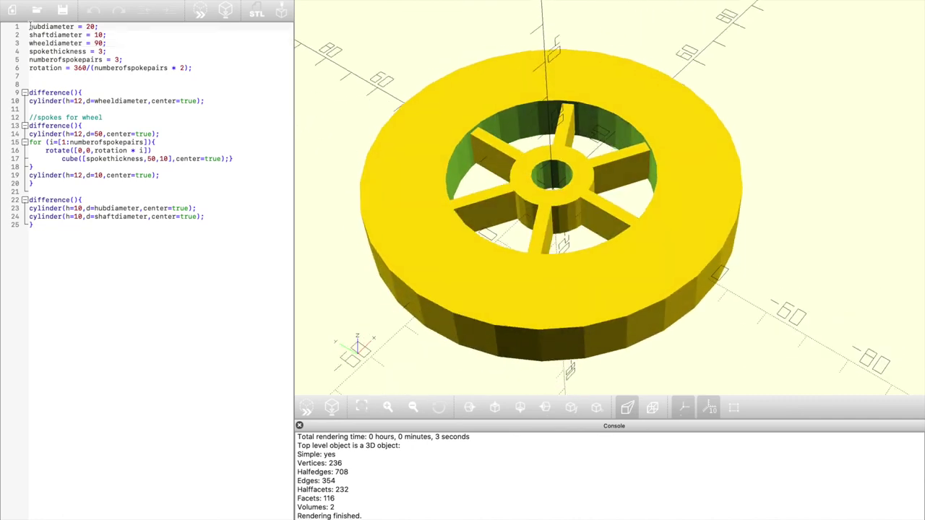
pyautogui.press('Return')
pyautogui.press('Return')
pyautogui.press('Up')
pyautogui.press('Up')
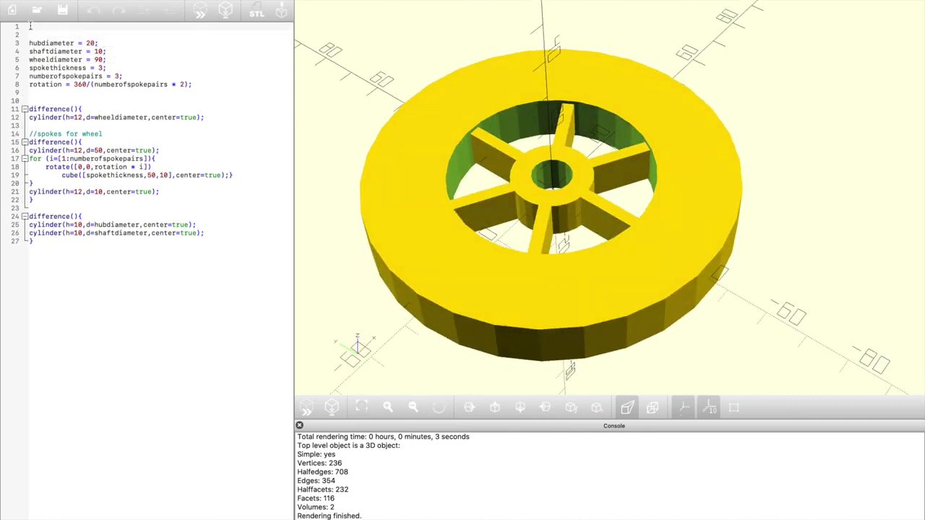
pyautogui.write('$fa = 12; //360 divided by fa value')
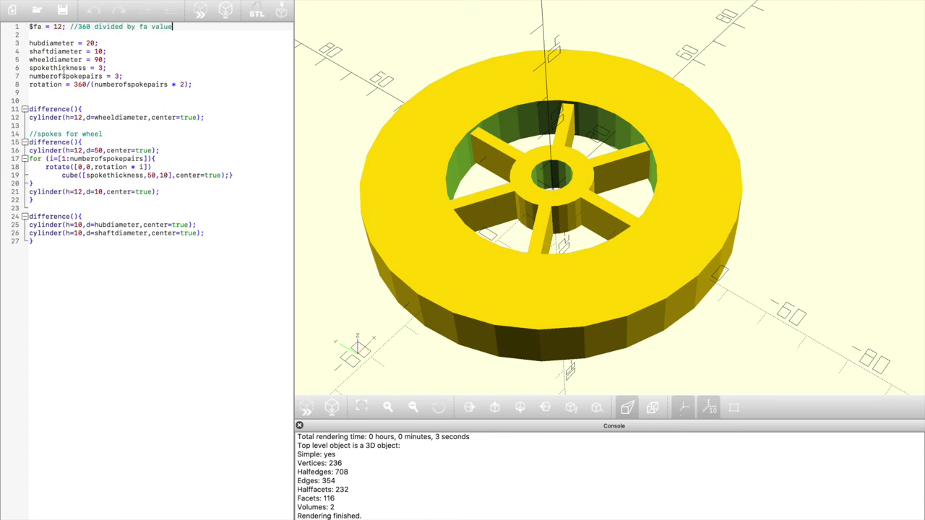
# Step: Lower $fa to 1, preview, and orbit to check the smooth rim
pyautogui.click(62, 27)
pyautogui.press('BackSpace')
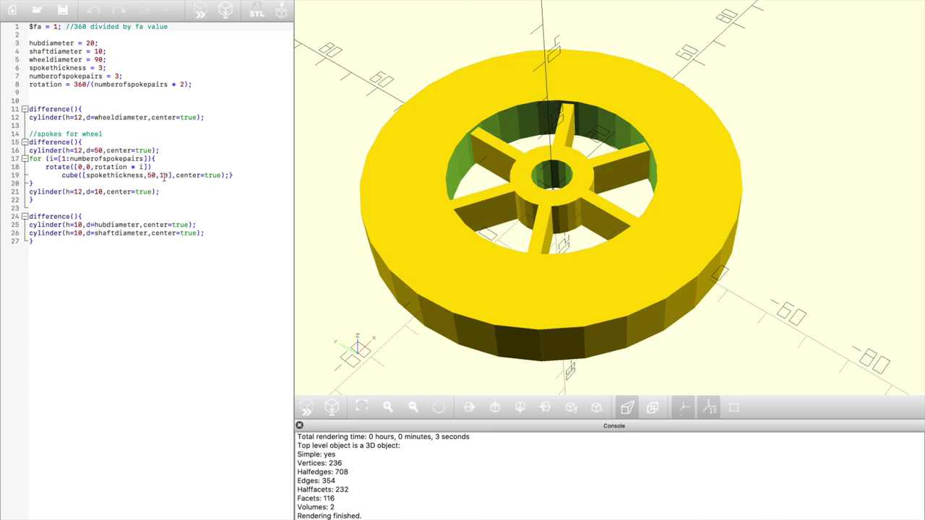
pyautogui.click(331, 407)
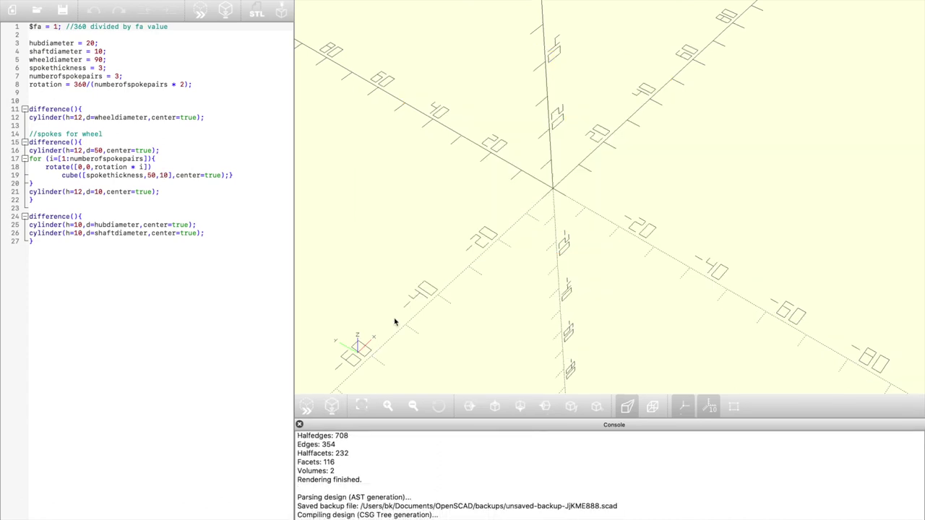
pyautogui.moveTo(394, 321); pyautogui.dragTo(405, 290)
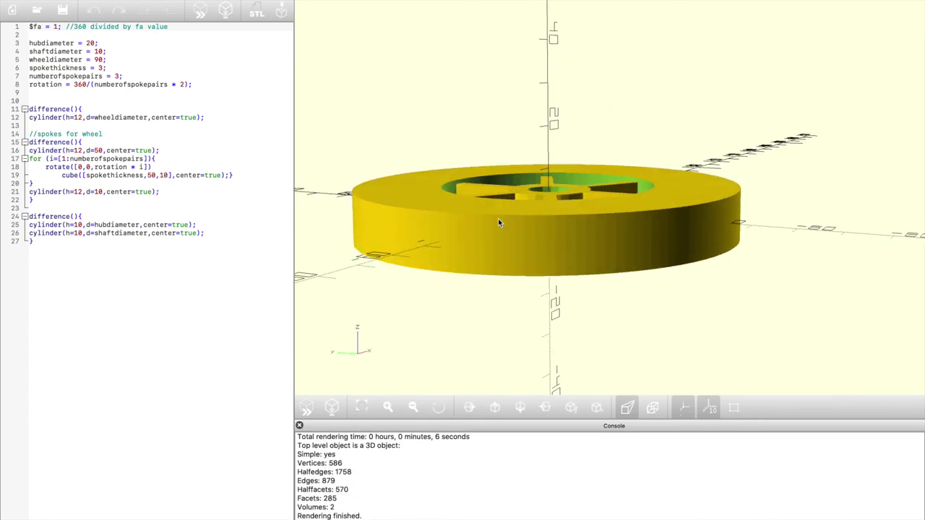
pyautogui.moveTo(497, 222); pyautogui.dragTo(481, 249)
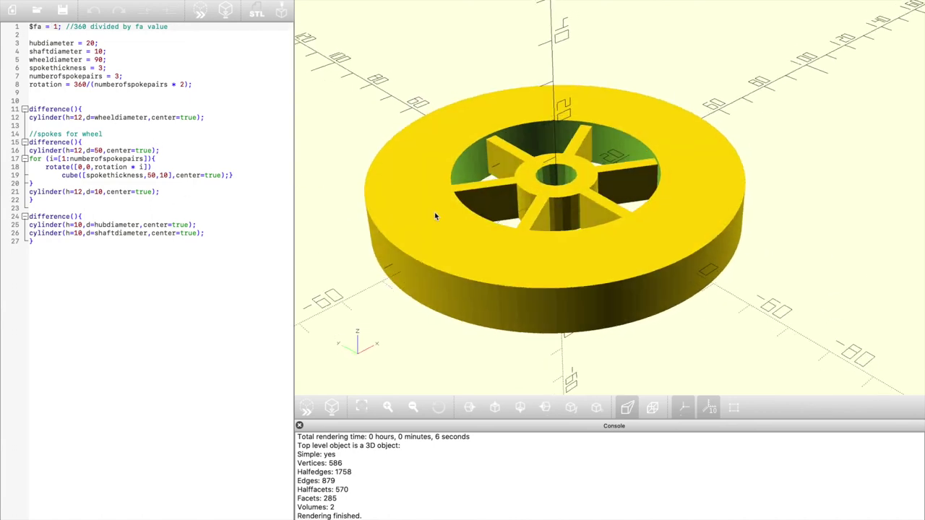
pyautogui.moveTo(434, 211); pyautogui.dragTo(390, 278)
# Step: Open the File menu to save and export the wheel design
pyautogui.click(94, 0)
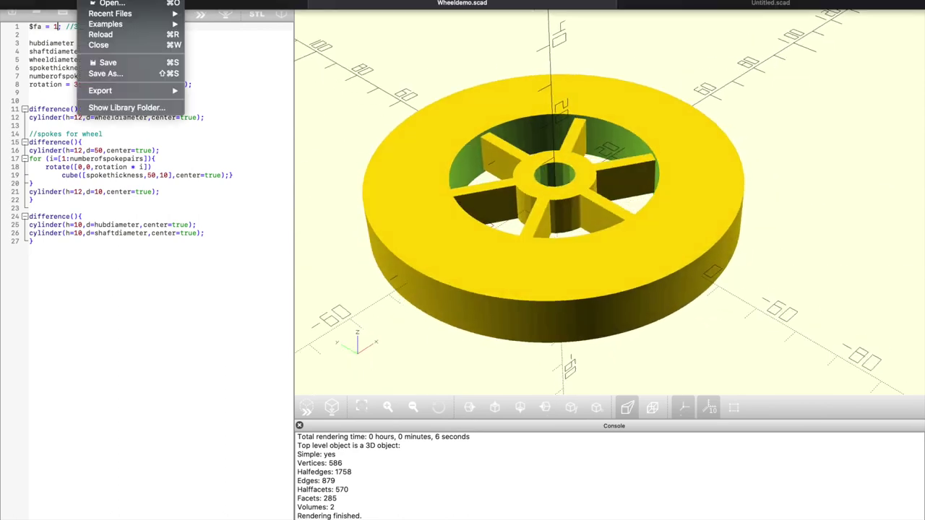